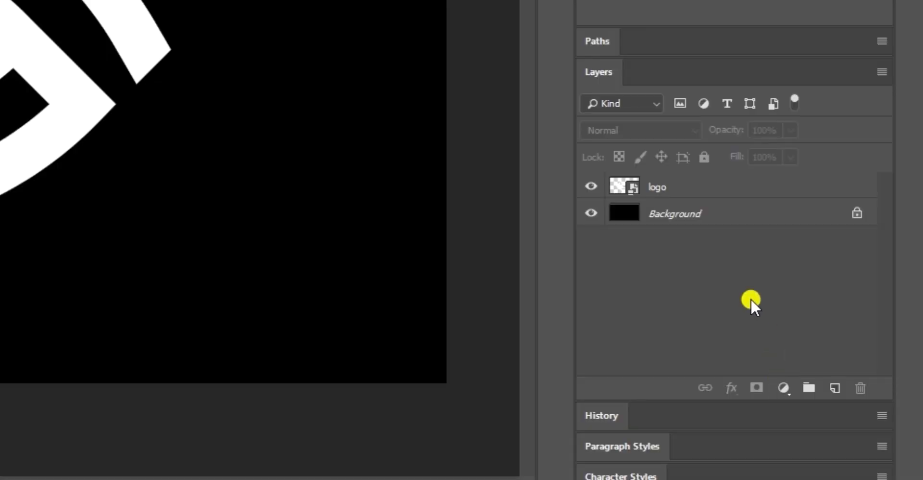
Add a Solid Color fill layer above the logo in bright green 00fe78.
{"action": "left_click", "coordinate": [783, 389]}
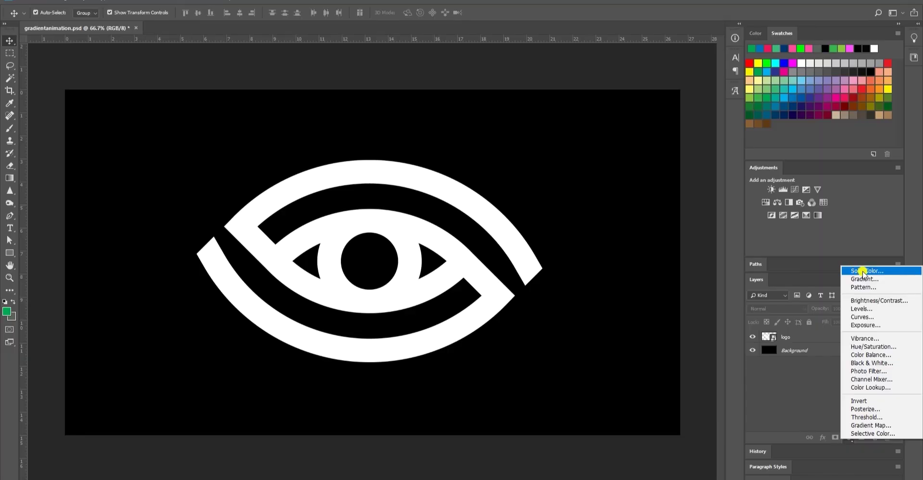
{"action": "left_click", "coordinate": [795, 55]}
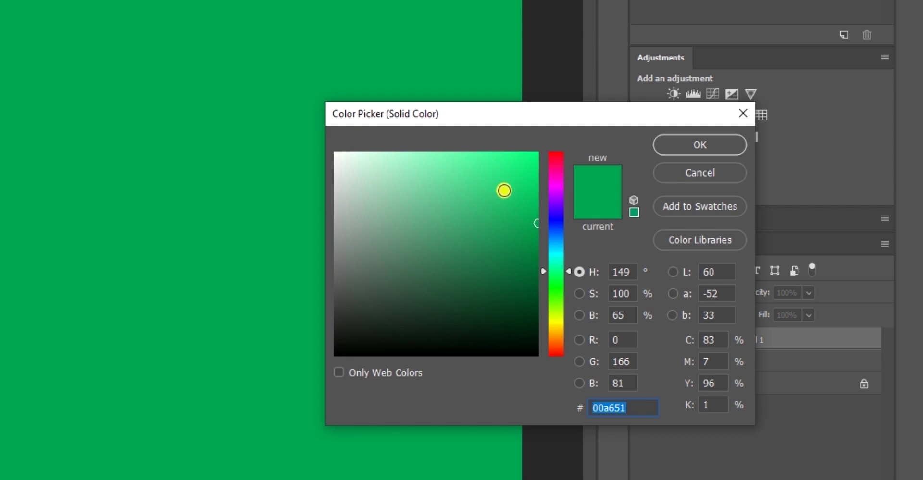
{"action": "left_click", "coordinate": [534, 167]}
{"action": "mouse_move", "coordinate": [533, 166]}
{"action": "left_mouse_down"}
{"action": "mouse_move", "coordinate": [544, 143]}
{"action": "mouse_move", "coordinate": [517, 153]}
{"action": "mouse_move", "coordinate": [541, 152]}
{"action": "left_mouse_up"}
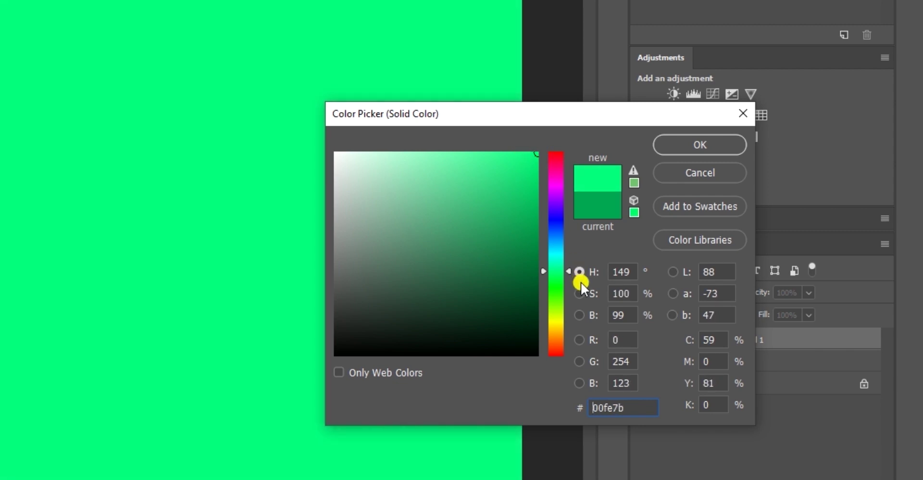
{"action": "left_click", "coordinate": [567, 272]}
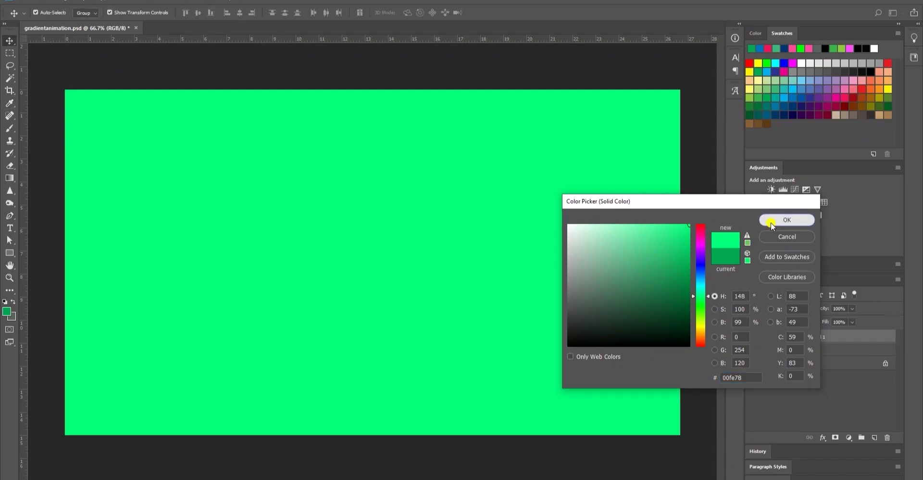
{"action": "left_click", "coordinate": [675, 150]}
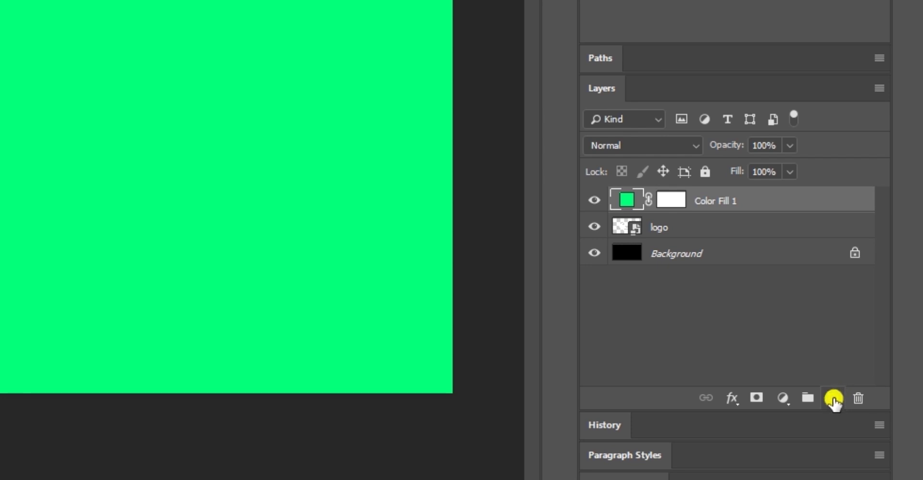
Add a new layer and set up a Soft Round brush at 1102 px with 0% hardness.
{"action": "left_click", "coordinate": [834, 400]}
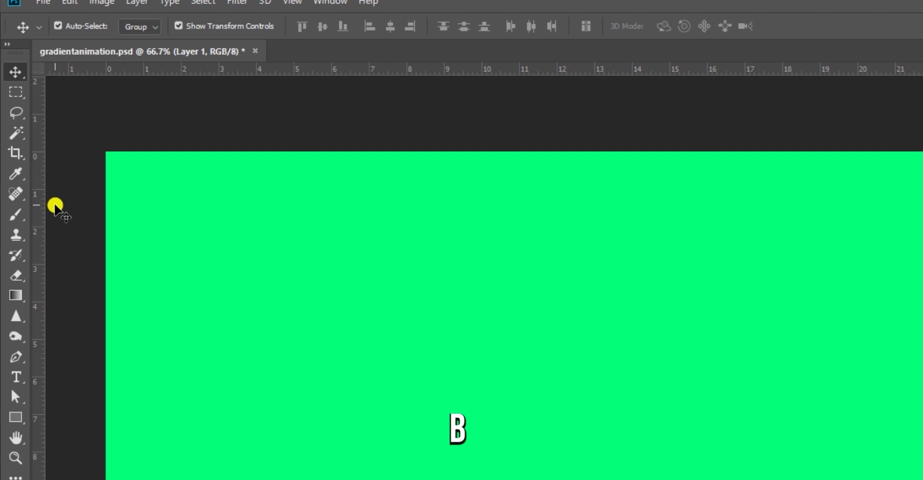
{"action": "key", "text": "b"}
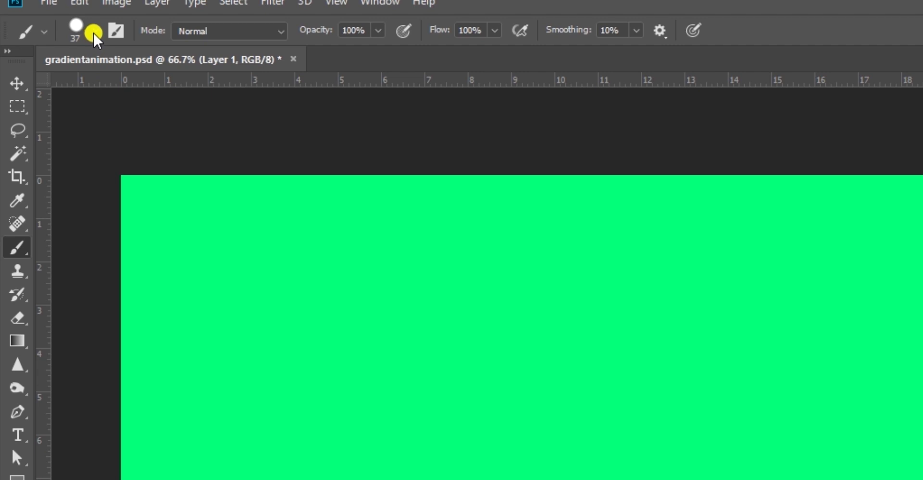
{"action": "left_click", "coordinate": [96, 32]}
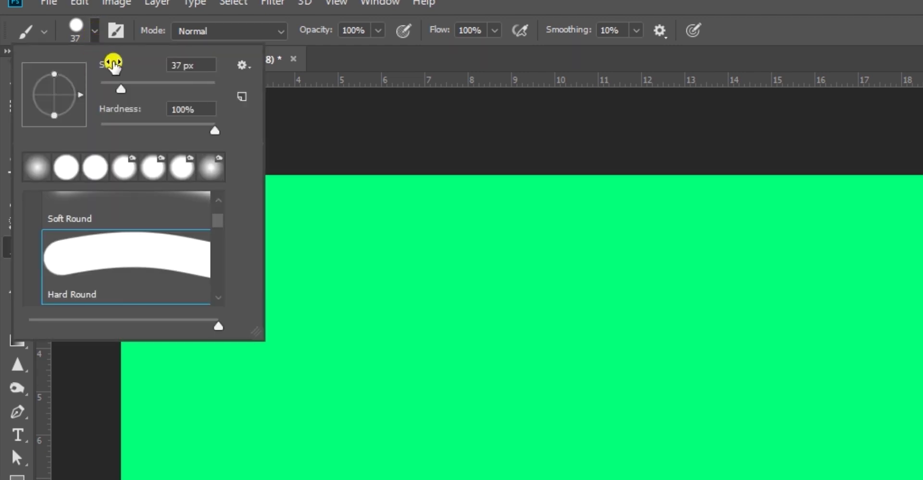
{"action": "left_click_drag", "start_coordinate": [120, 92], "coordinate": [200, 89]}
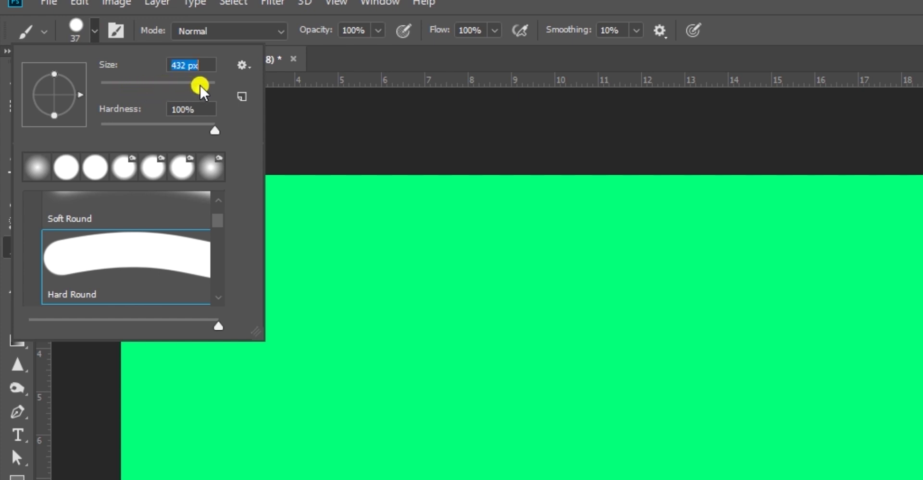
{"action": "left_click_drag", "start_coordinate": [200, 89], "coordinate": [205, 89]}
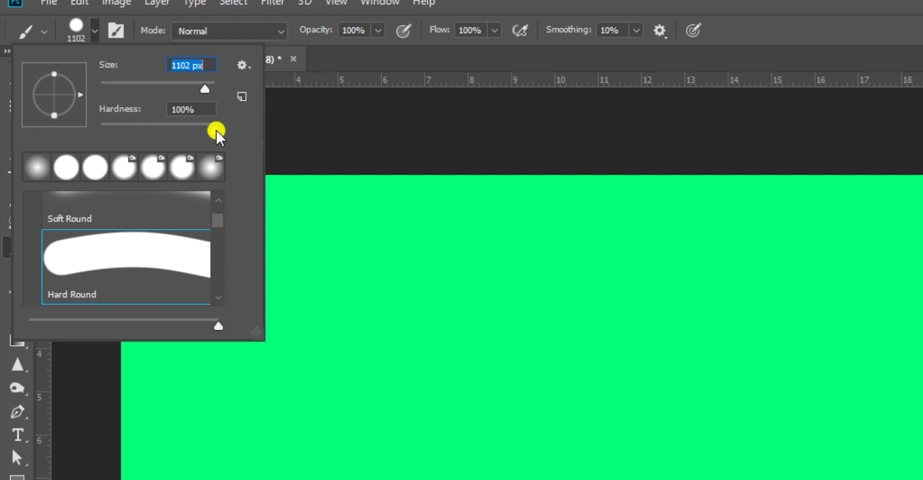
{"action": "left_click_drag", "start_coordinate": [214, 131], "coordinate": [49, 144]}
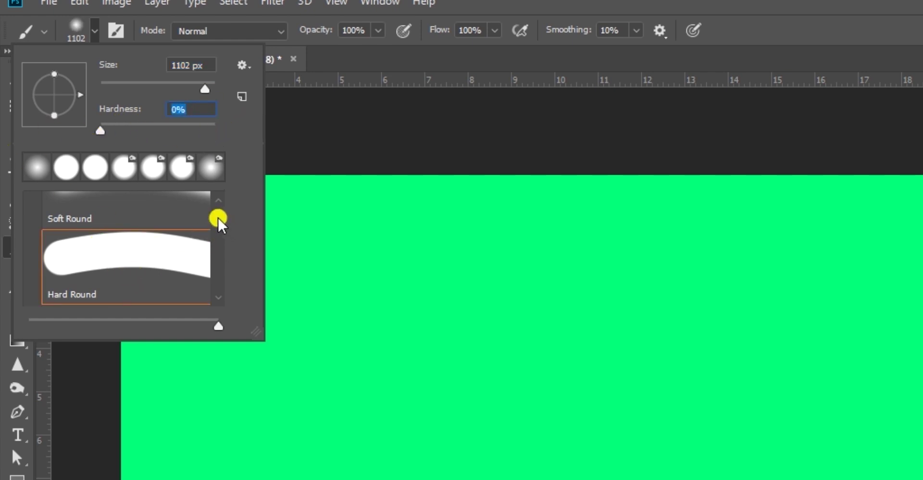
{"action": "scroll", "coordinate": [218, 217], "scroll_direction": "up", "scroll_amount": 1}
{"action": "left_click", "coordinate": [94, 264]}
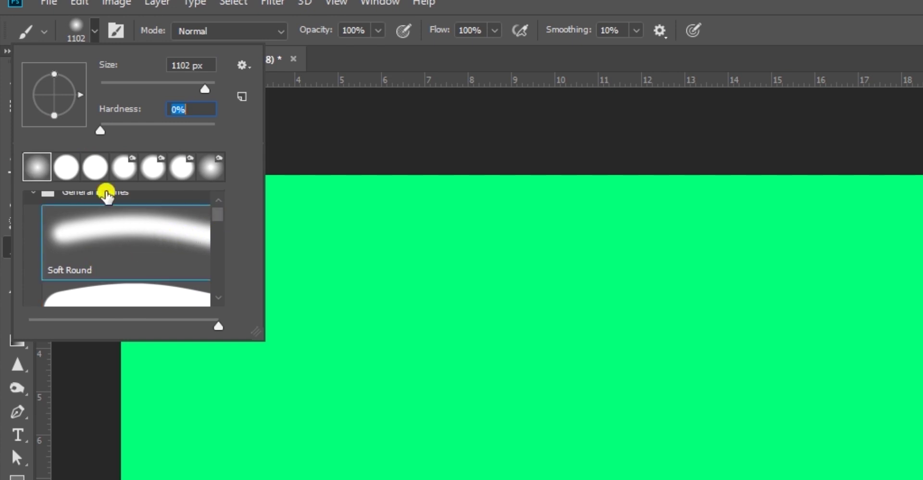
{"action": "left_click", "coordinate": [93, 33]}
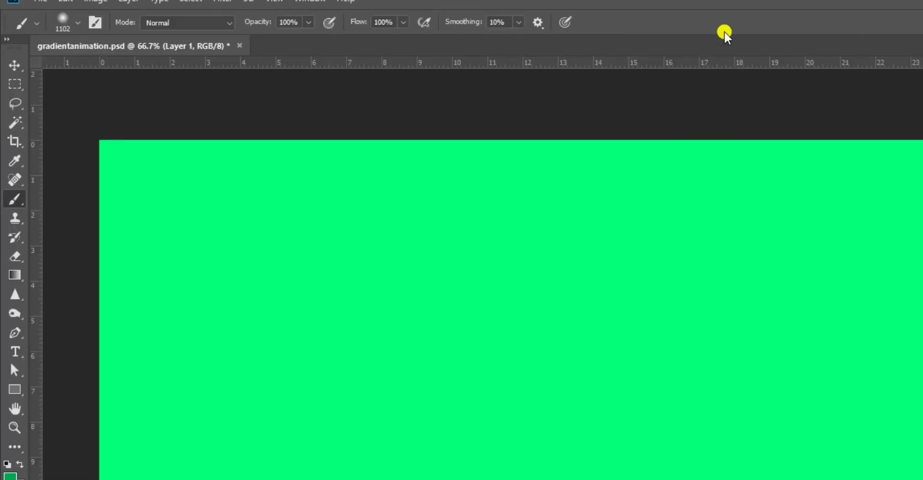
Choose a light blue swatch and paint a soft blue band across the canvas's upper part on the new layer.
{"action": "left_click", "coordinate": [324, 1]}
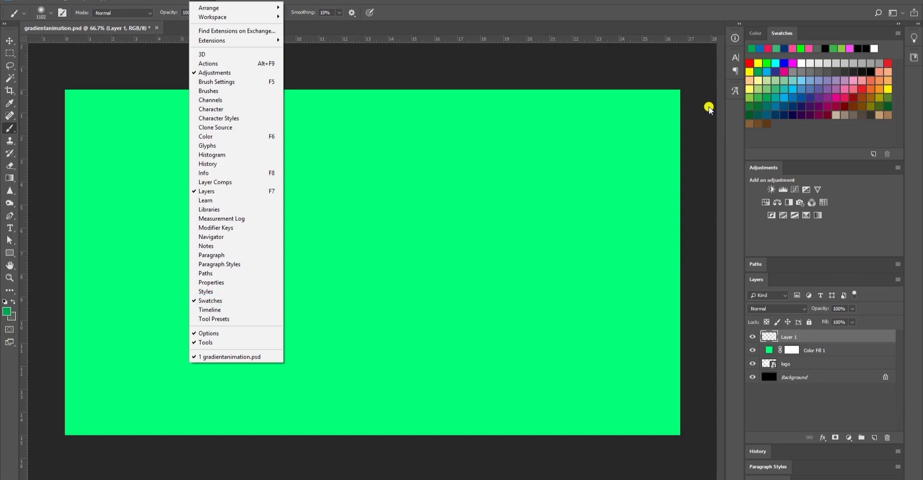
{"action": "left_click", "coordinate": [823, 30]}
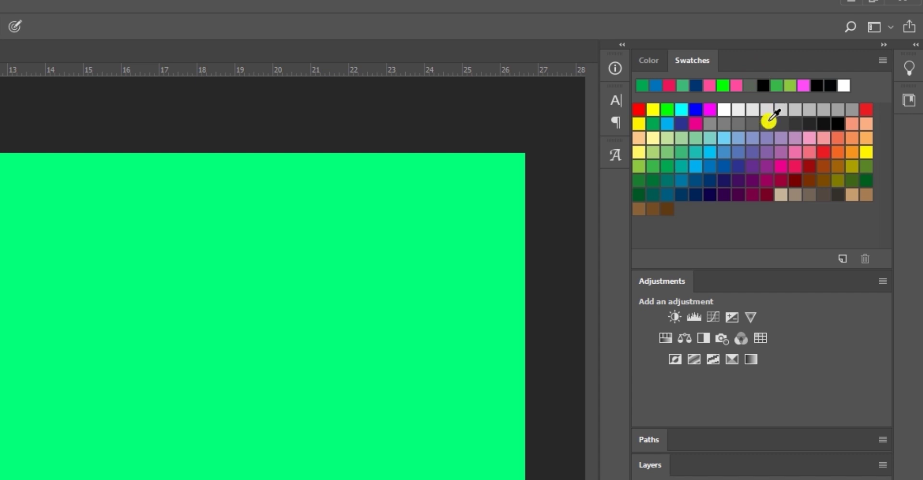
{"action": "left_click", "coordinate": [672, 124]}
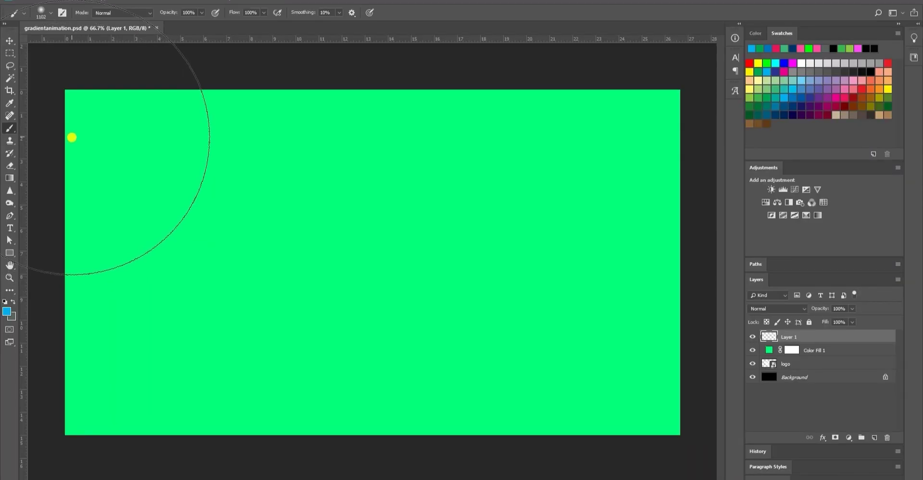
{"action": "left_click", "coordinate": [50, 13]}
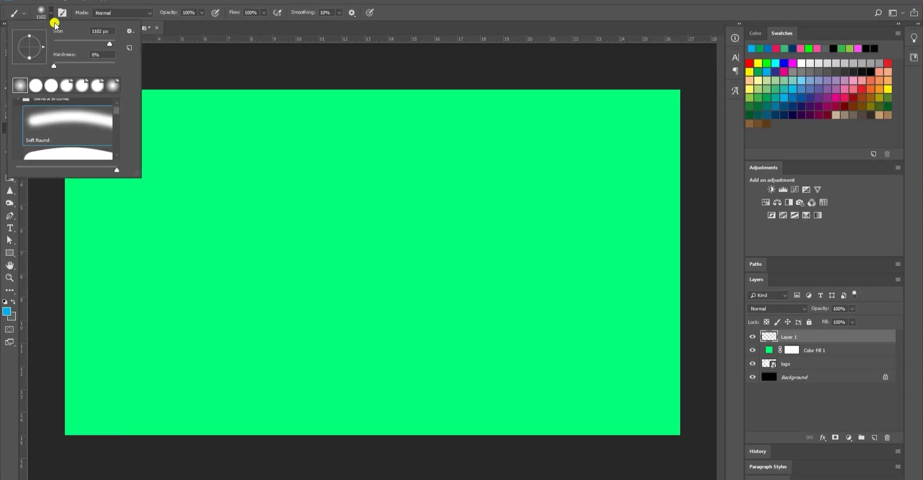
{"action": "left_click_drag", "start_coordinate": [110, 48], "coordinate": [104, 47]}
{"action": "mouse_move", "coordinate": [165, 84]}
{"action": "left_mouse_down"}
{"action": "mouse_move", "coordinate": [181, 99]}
{"action": "mouse_move", "coordinate": [100, 122]}
{"action": "mouse_move", "coordinate": [519, 91]}
{"action": "left_mouse_up"}
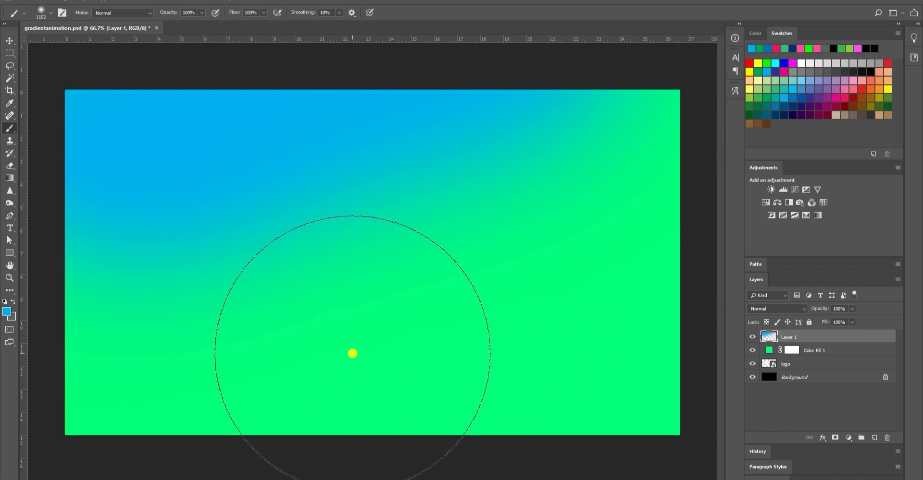
Paint a soft pink band along the canvas's lower part and switch to the Move tool.
{"action": "mouse_move", "coordinate": [183, 472]}
{"action": "left_mouse_down"}
{"action": "mouse_move", "coordinate": [246, 479]}
{"action": "mouse_move", "coordinate": [530, 437]}
{"action": "mouse_move", "coordinate": [655, 377]}
{"action": "left_mouse_up"}
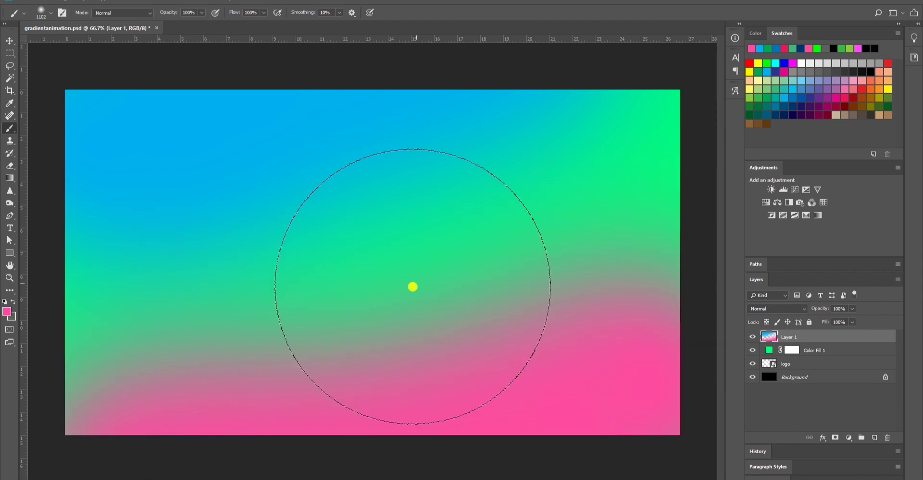
{"action": "key", "text": "v"}
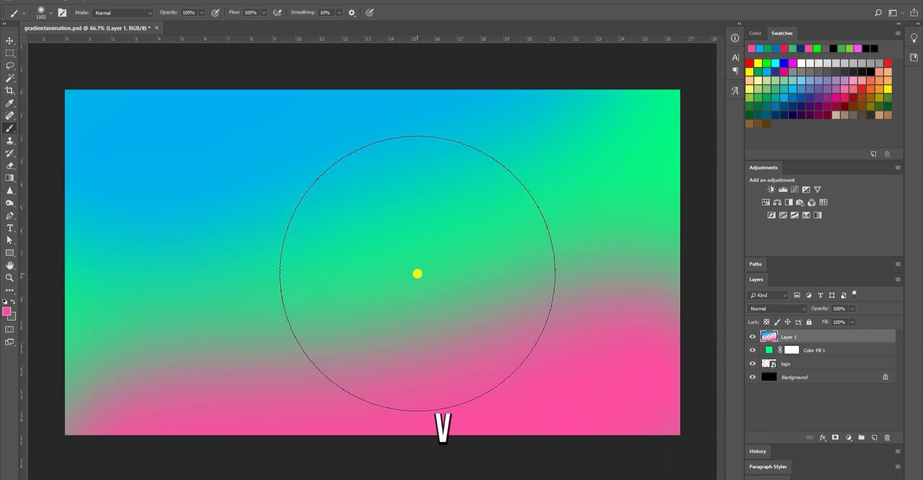
{"action": "key", "text": "v"}
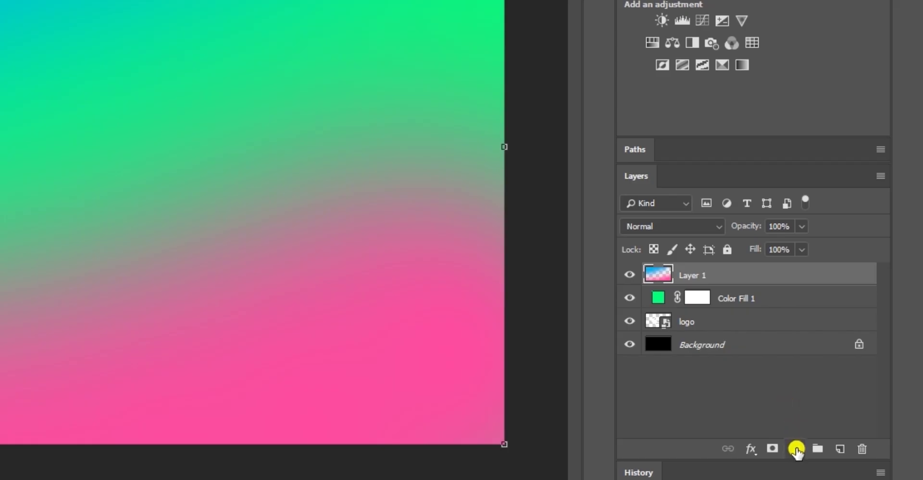
Add a Hue/Saturation adjustment layer above the painted layer and set its saturation to +38.
{"action": "left_click", "coordinate": [797, 450]}
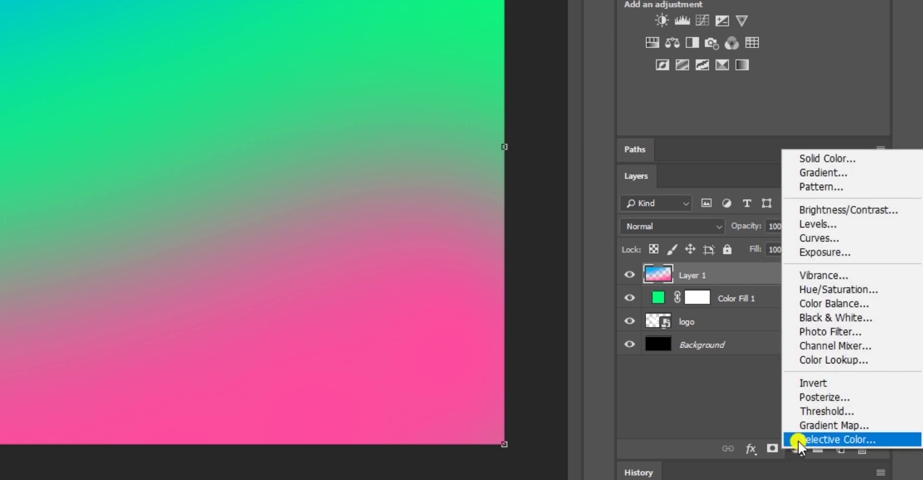
{"action": "left_click", "coordinate": [823, 290]}
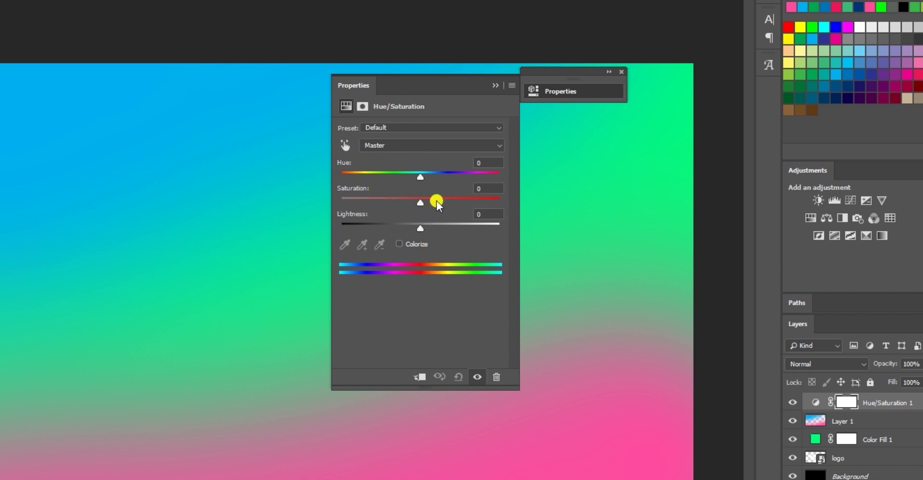
{"action": "left_click_drag", "start_coordinate": [419, 203], "coordinate": [442, 202]}
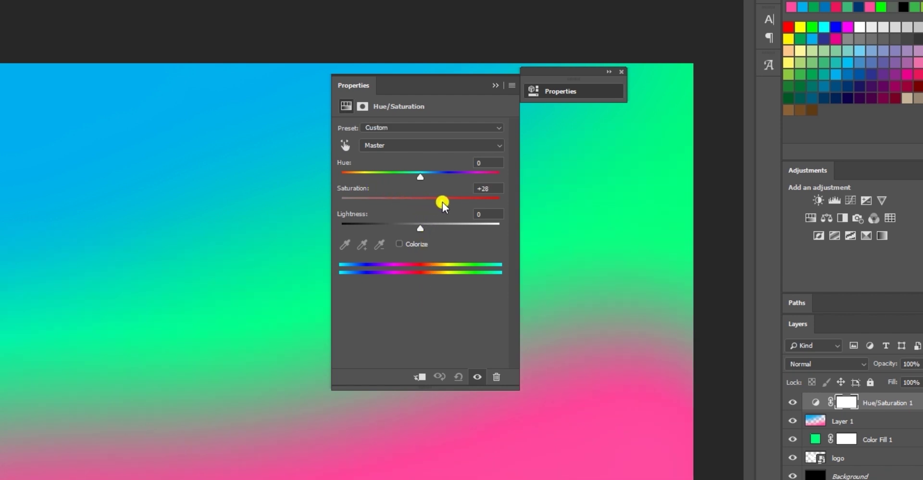
{"action": "left_click_drag", "start_coordinate": [449, 203], "coordinate": [450, 203]}
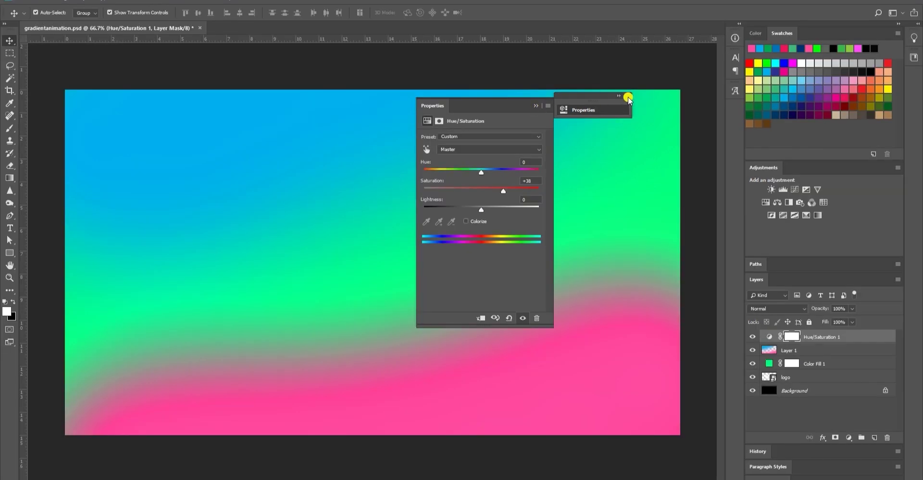
{"action": "left_click", "coordinate": [628, 97]}
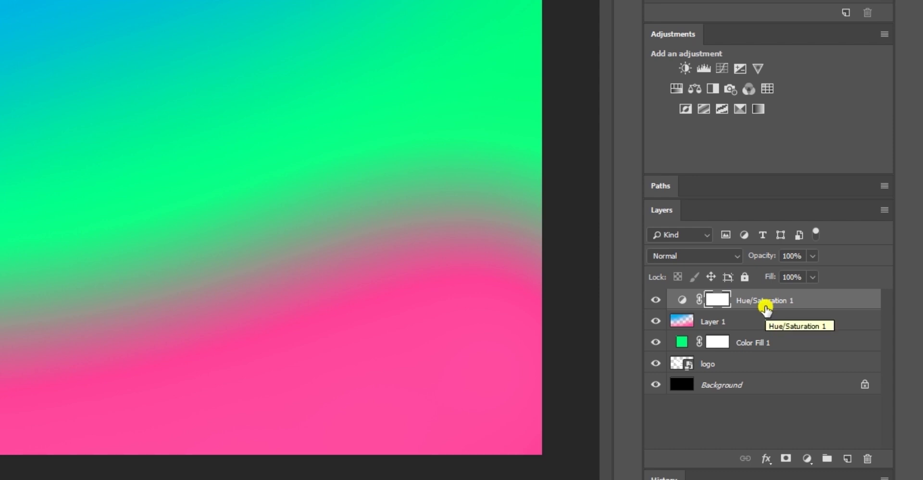
Convert the Hue/Saturation, painted and colour fill layers into one smart object and clip it to the logo layer.
{"action": "left_click", "coordinate": [759, 344], "text": "shift"}
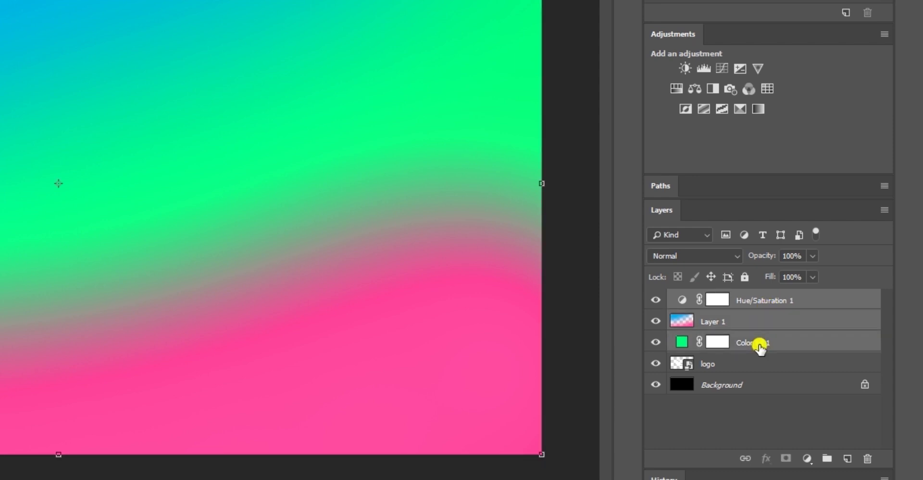
{"action": "right_click", "coordinate": [759, 345]}
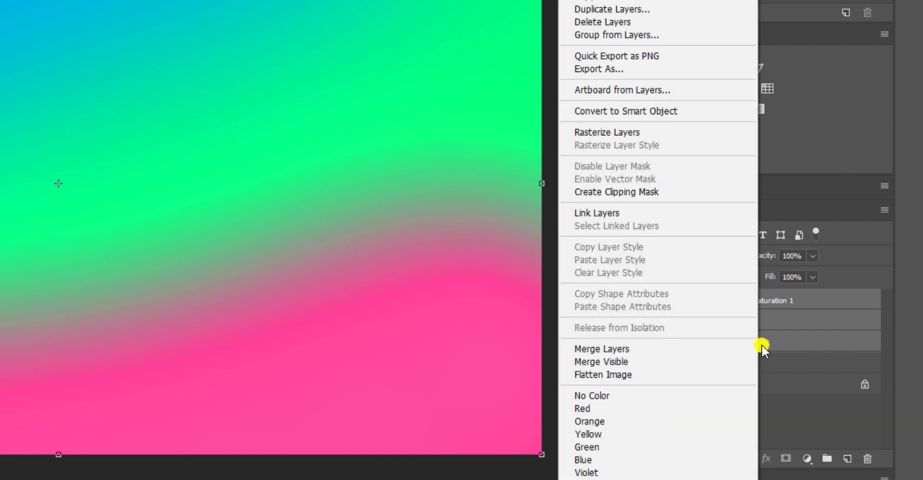
{"action": "left_click", "coordinate": [644, 111]}
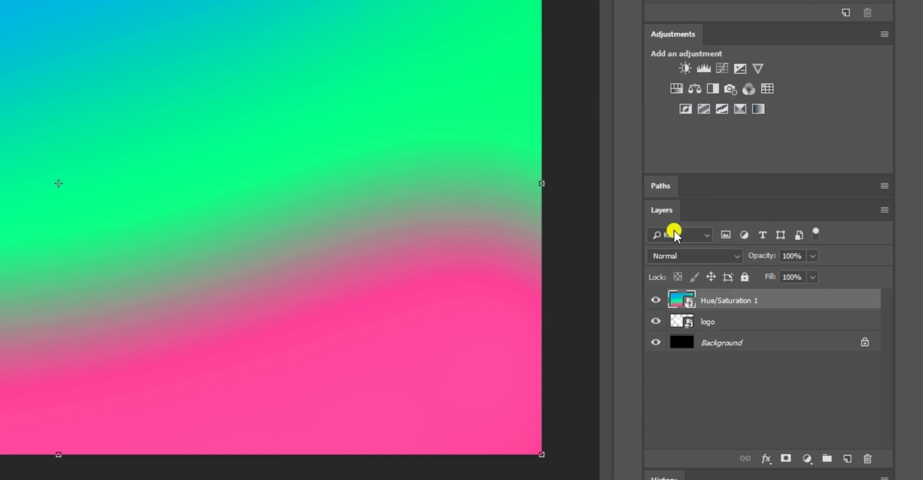
{"action": "right_click", "coordinate": [732, 301]}
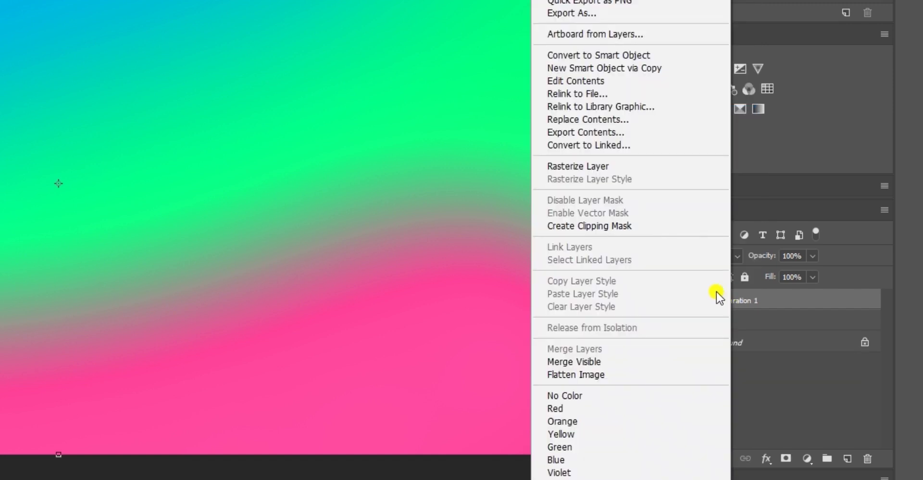
{"action": "left_click", "coordinate": [634, 225]}
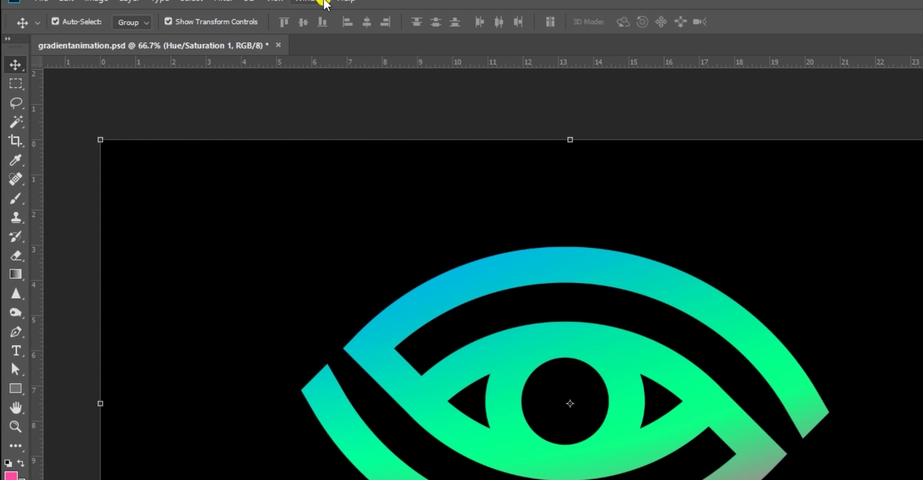
Show the Timeline and create a video timeline for the document.
{"action": "left_click", "coordinate": [324, 2]}
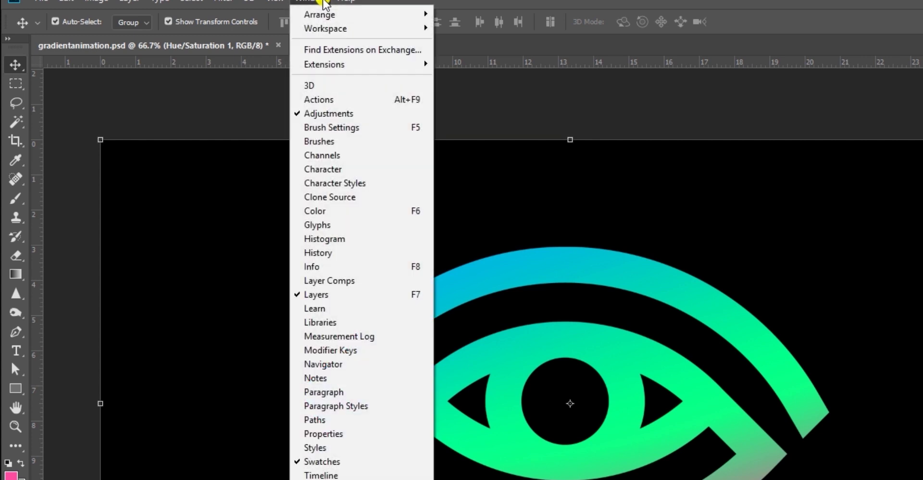
{"action": "left_click", "coordinate": [324, 476]}
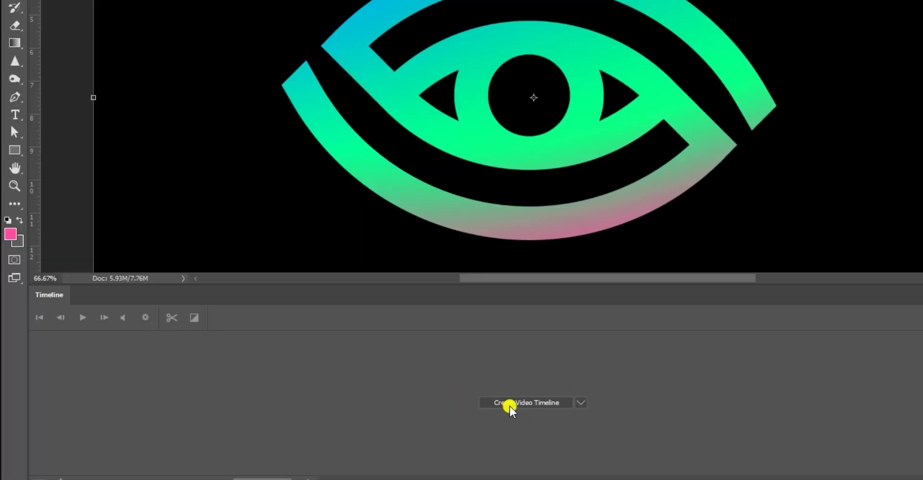
{"action": "left_click", "coordinate": [541, 405]}
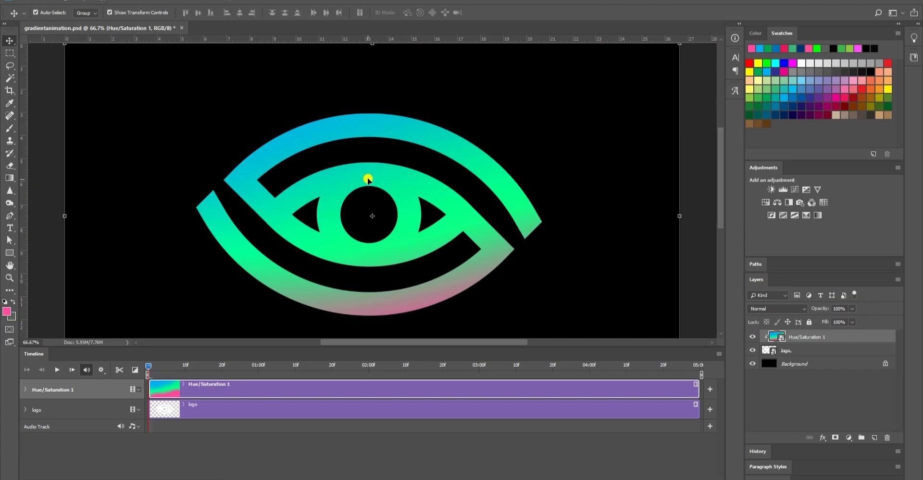
Scale the clipped gradient smart object up from its centre to about 118% so it extends beyond the canvas.
{"action": "left_click_drag", "start_coordinate": [368, 181], "coordinate": [367, 181]}
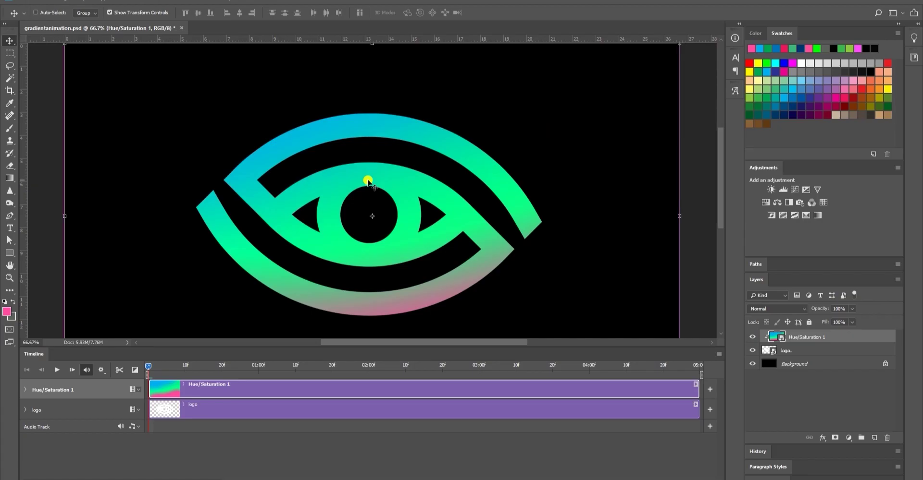
{"action": "key", "text": "ctrl+t"}
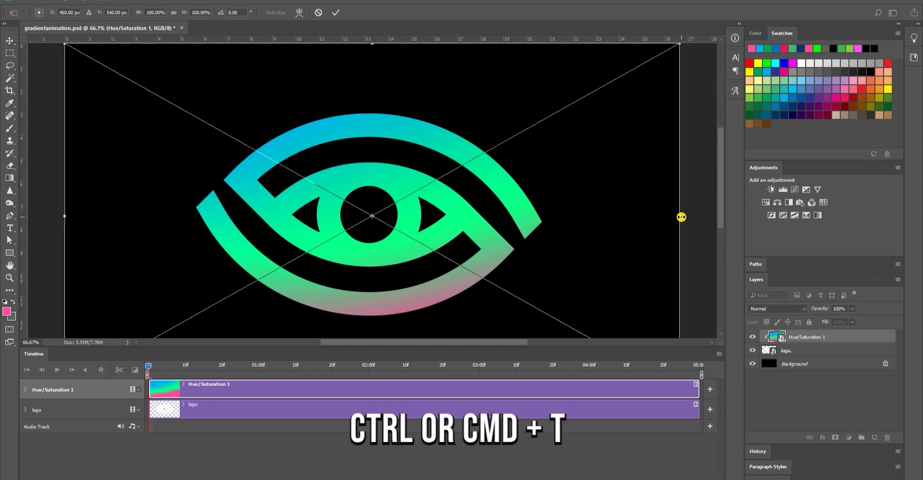
{"action": "key", "text": "ctrl+minus"}
{"action": "key", "text": "ctrl+minus"}
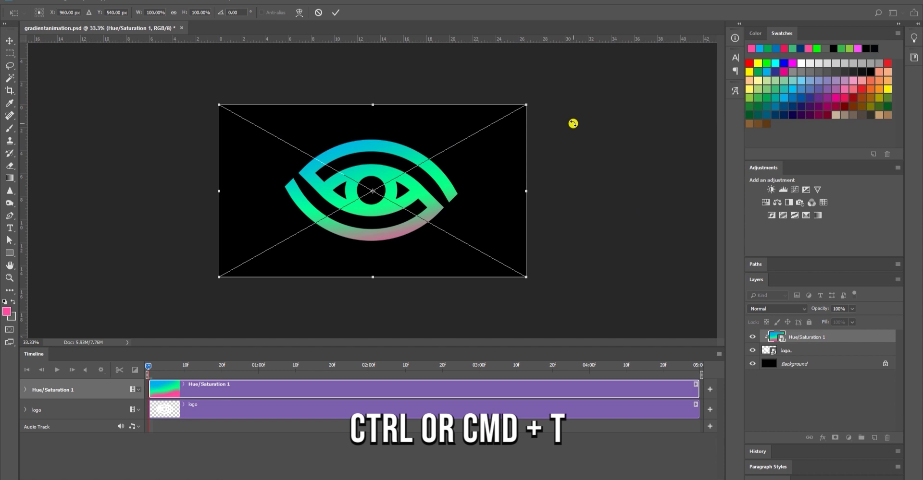
{"action": "key", "text": "ctrl+plus"}
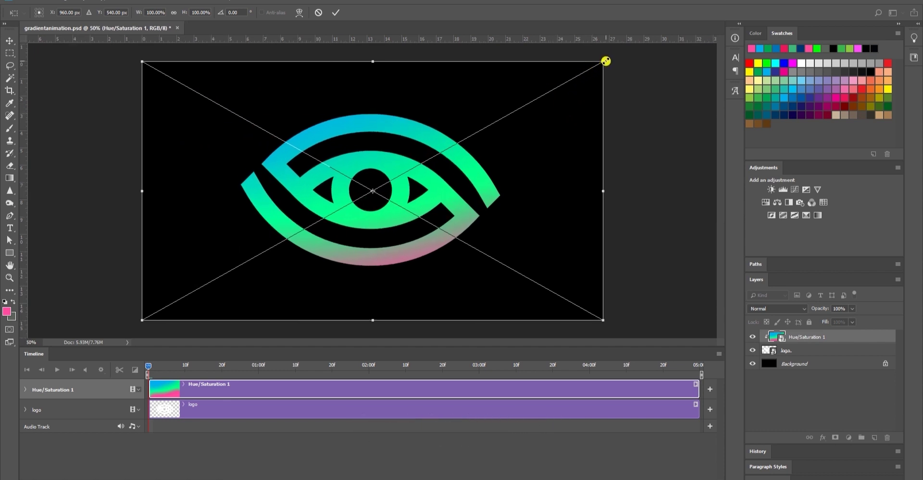
{"action": "left_click_drag", "start_coordinate": [605, 61], "coordinate": [649, 40]}
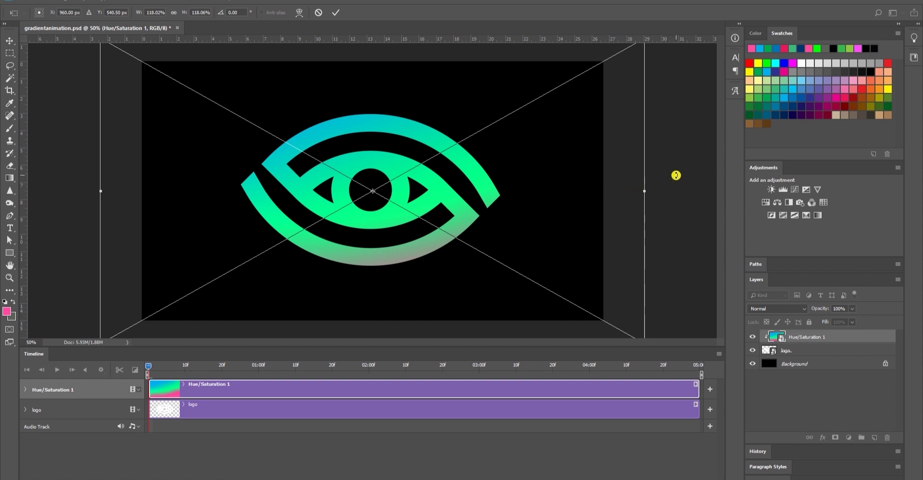
{"action": "key", "text": "Return"}
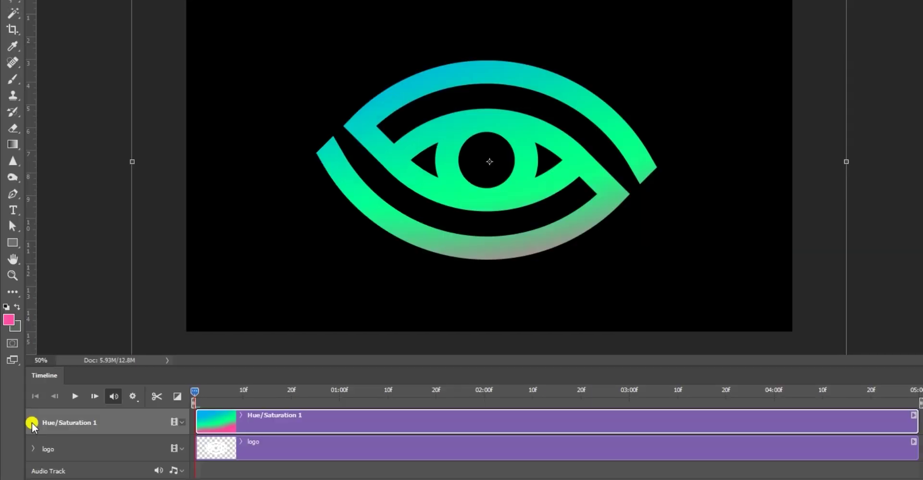
Expand the Hue/Saturation 1 track's properties and enable Transform keyframing at the start of the timeline.
{"action": "left_click", "coordinate": [31, 422]}
{"action": "left_click", "coordinate": [33, 422]}
{"action": "left_click", "coordinate": [33, 423]}
{"action": "left_click", "coordinate": [73, 441]}
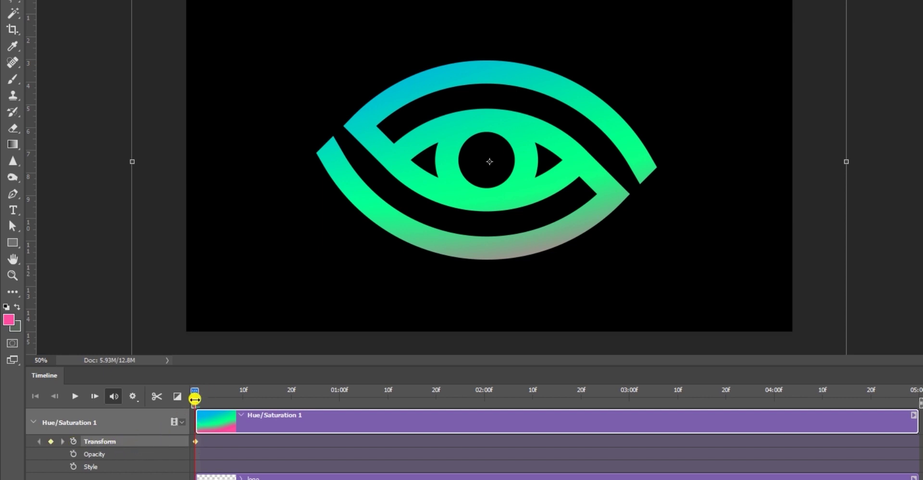
Rotate and shift the gradient smart object to create Transform keyframes at about 25f and 01:25f, keeping the logo fully covered.
{"action": "left_click_drag", "start_coordinate": [196, 394], "coordinate": [315, 393]}
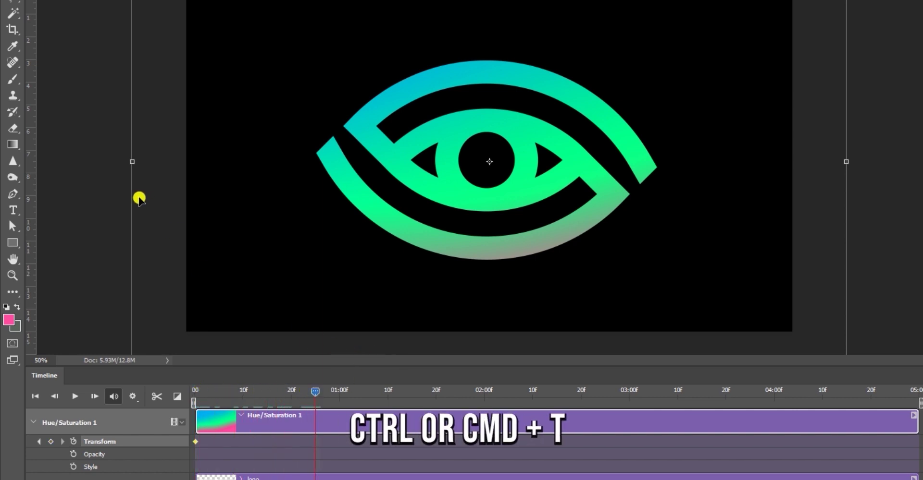
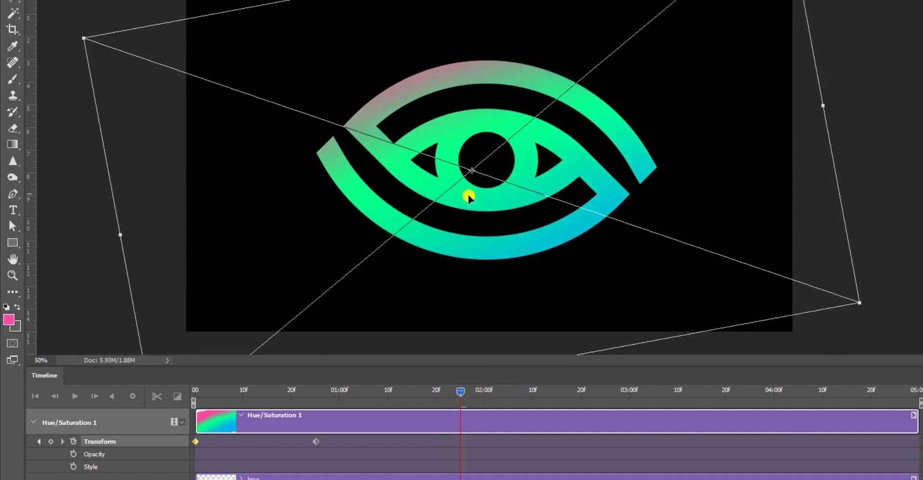
{"action": "left_click_drag", "start_coordinate": [469, 172], "coordinate": [470, 160]}
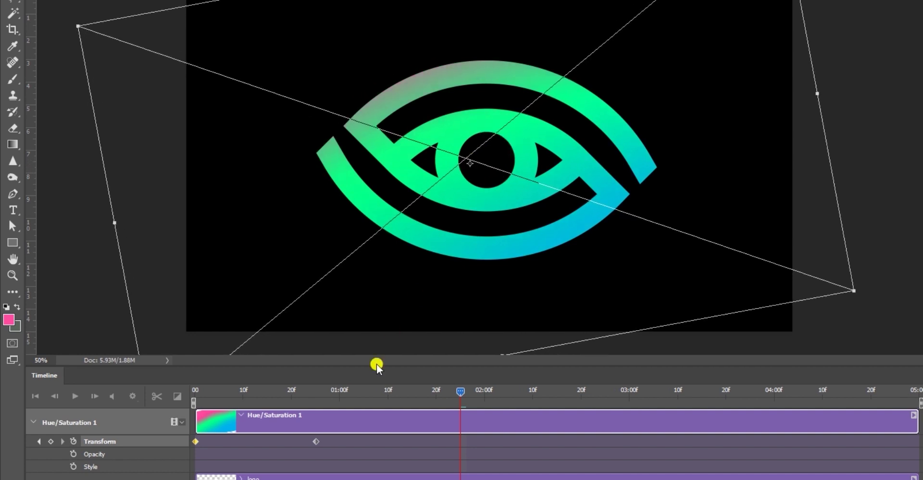
{"action": "key", "text": "Return"}
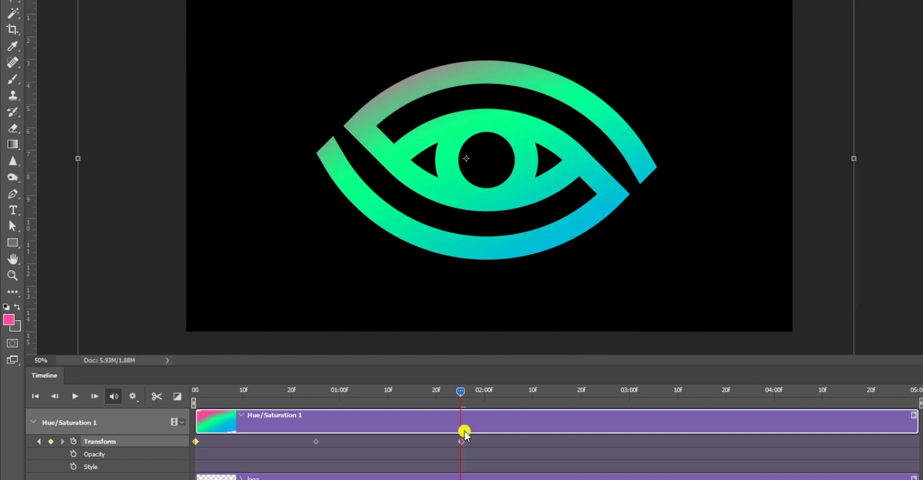
Rotate the gradient at about 02:25f so blue covers the logo's upper right and pink its lower left, adding a Transform keyframe.
{"action": "left_click_drag", "start_coordinate": [461, 395], "coordinate": [605, 406]}
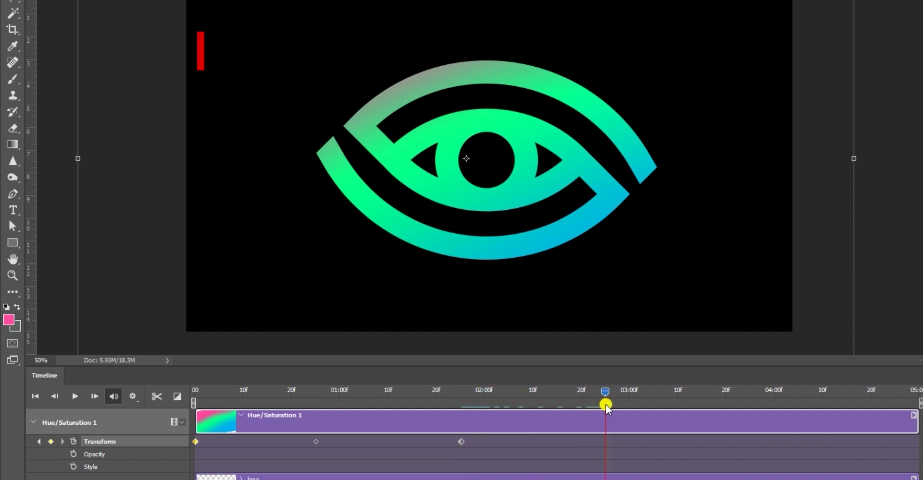
{"action": "key", "text": "ctrl+t"}
{"action": "left_click_drag", "start_coordinate": [76, 228], "coordinate": [575, 291]}
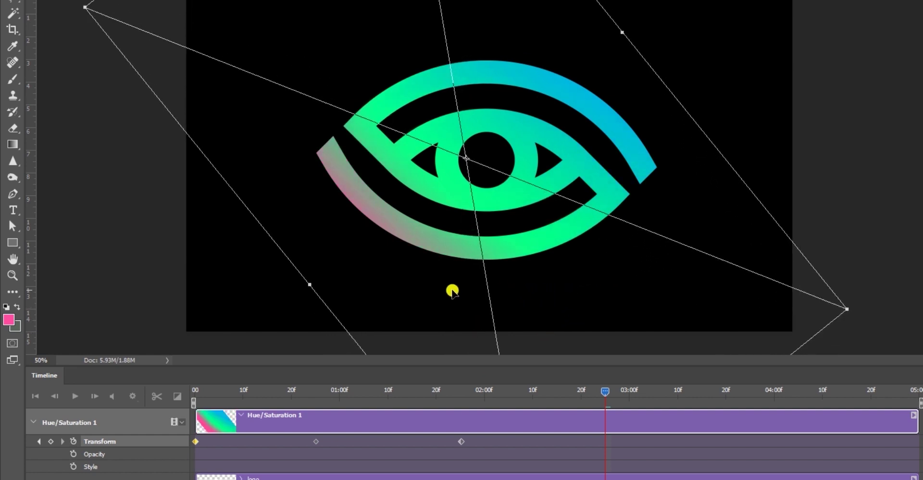
{"action": "key", "text": "Return"}
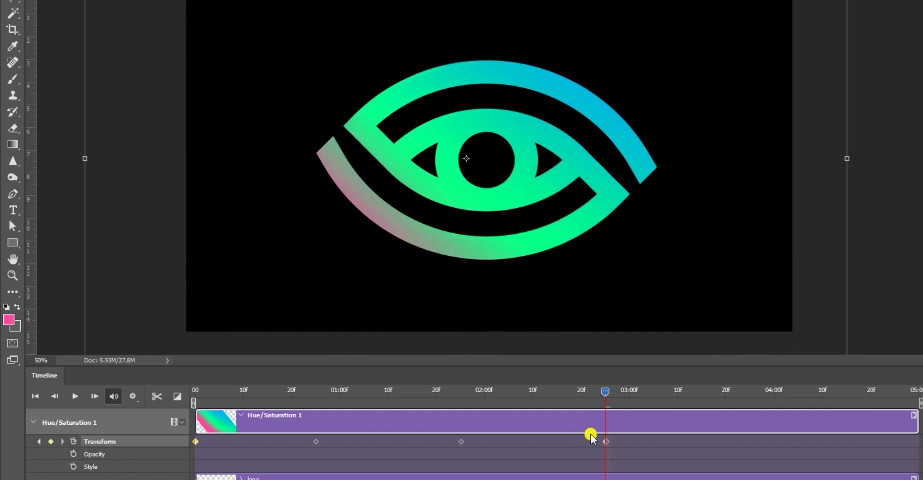
Rotate the gradient at about 03:24f so blue covers the logo's upper left and pink its lower right, adding a Transform keyframe.
{"action": "left_click_drag", "start_coordinate": [604, 390], "coordinate": [746, 406]}
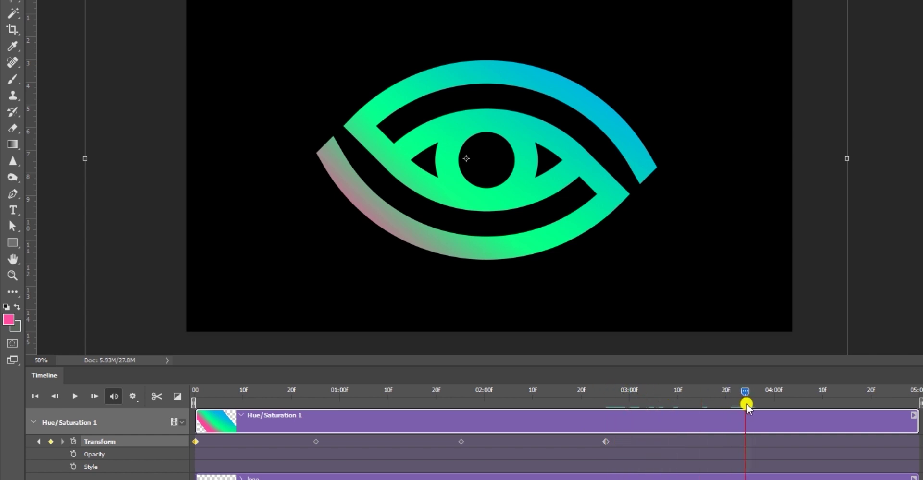
{"action": "key", "text": "ctrl+t"}
{"action": "left_click_drag", "start_coordinate": [295, 270], "coordinate": [43, 148]}
{"action": "left_click_drag", "start_coordinate": [168, 98], "coordinate": [405, 315]}
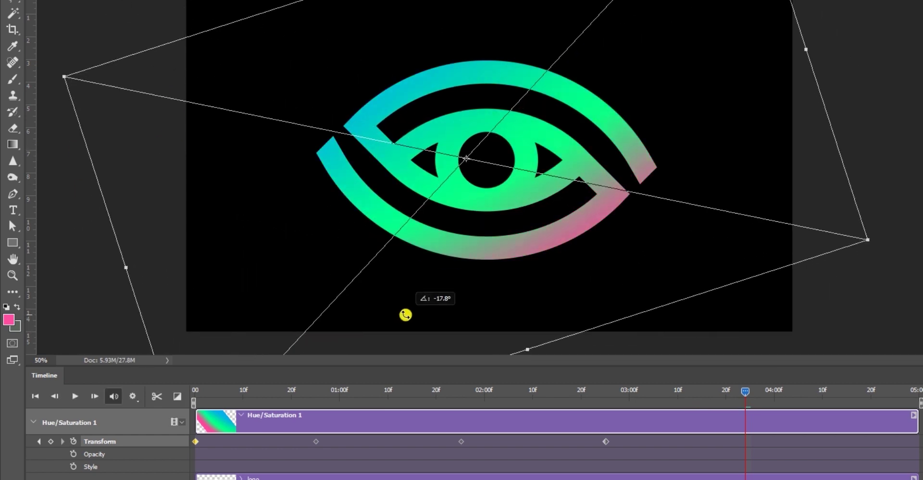
{"action": "left_click", "coordinate": [748, 416]}
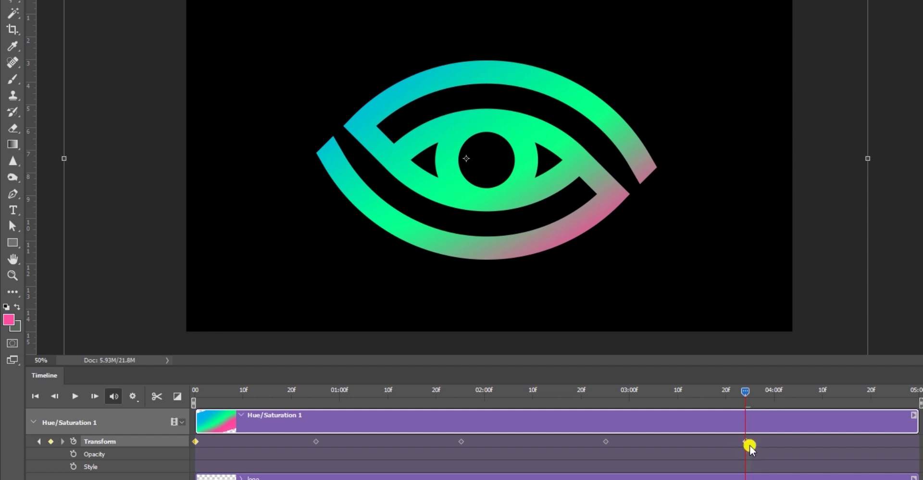
Copy the first Transform keyframe and paste it over the last keyframe at about 03:24f.
{"action": "right_click", "coordinate": [194, 442]}
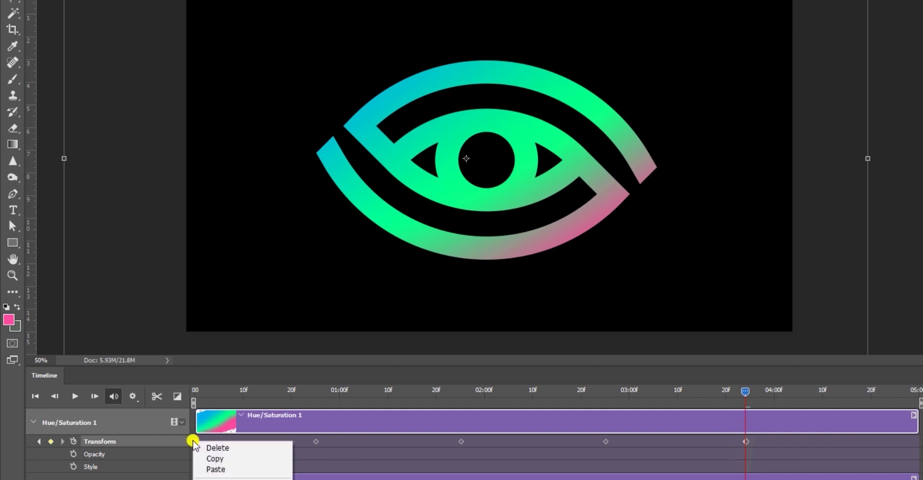
{"action": "left_click", "coordinate": [207, 459]}
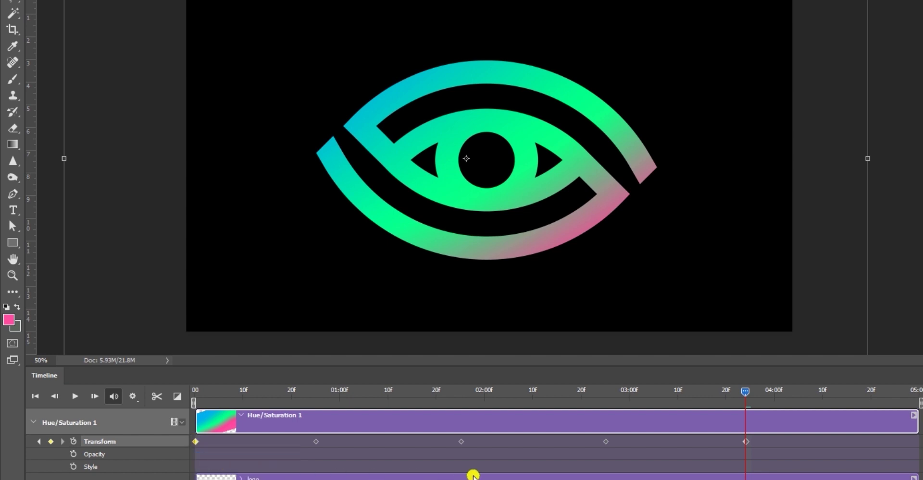
{"action": "left_click", "coordinate": [747, 441]}
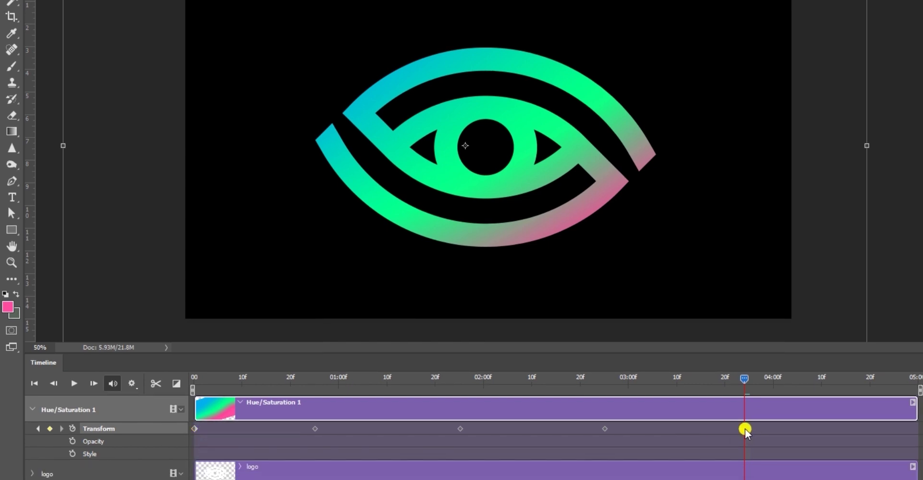
{"action": "right_click", "coordinate": [744, 429]}
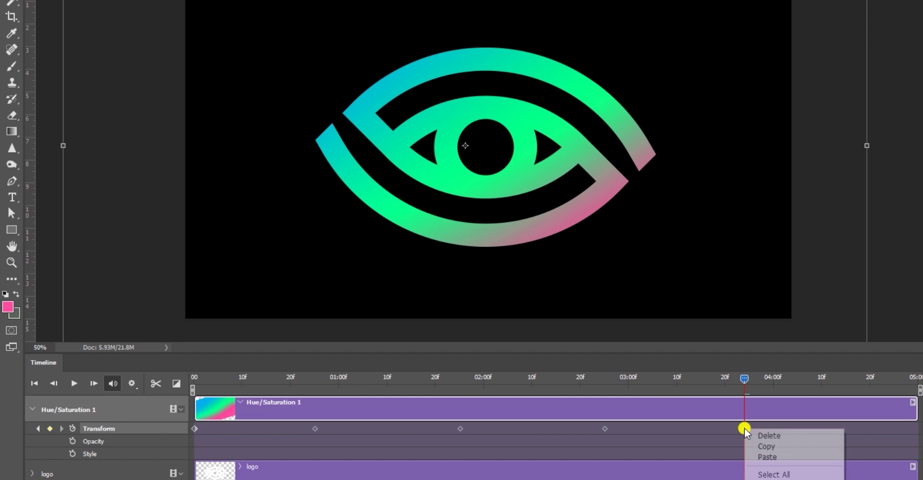
{"action": "left_click", "coordinate": [765, 457]}
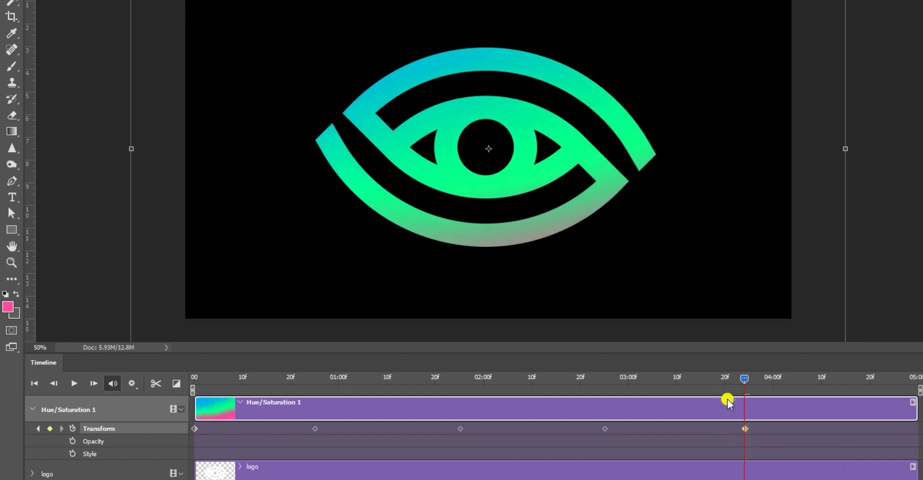
Set the end of the work area at the last keyframe and play the animation with loop playback.
{"action": "right_click", "coordinate": [744, 379]}
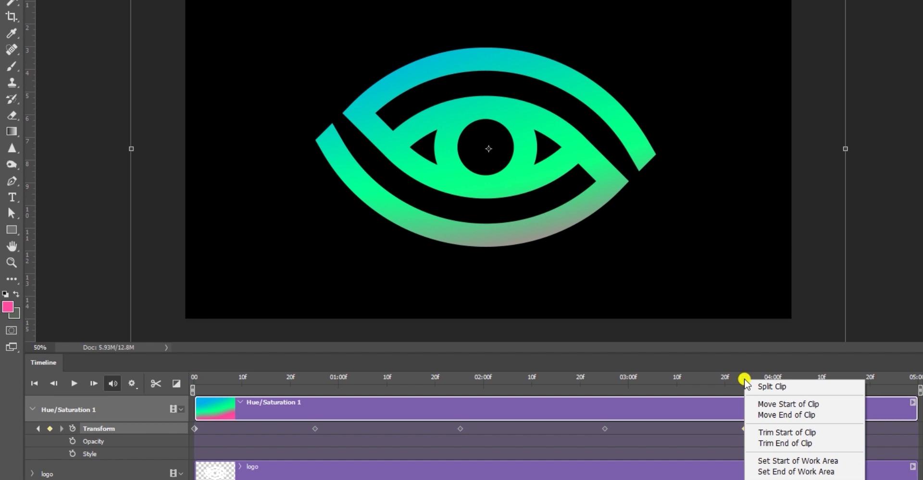
{"action": "left_click", "coordinate": [803, 473]}
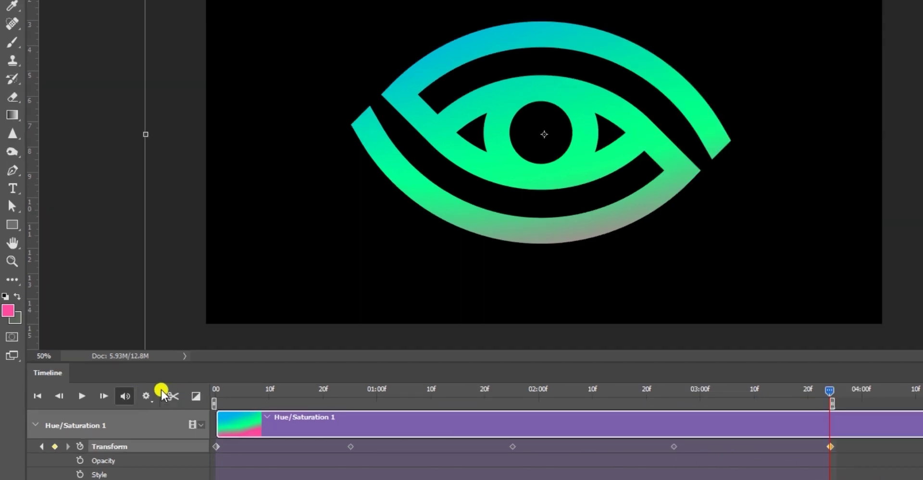
{"action": "left_click", "coordinate": [146, 395]}
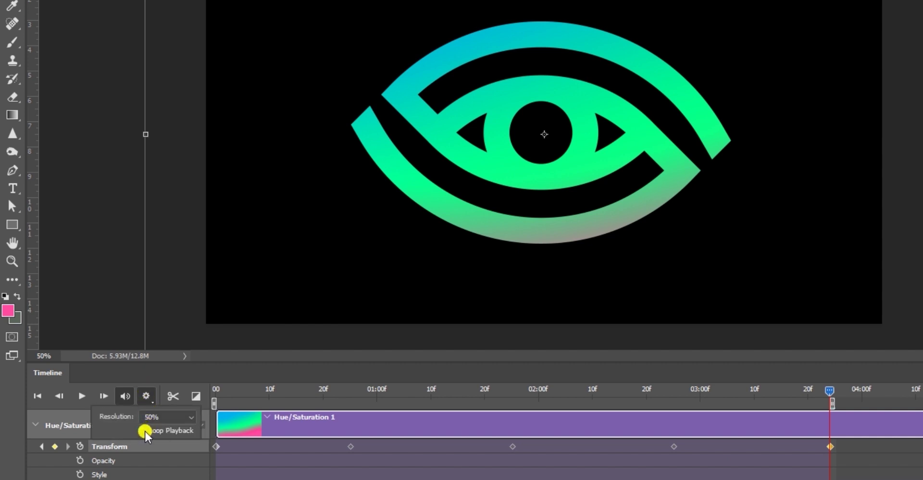
{"action": "left_click", "coordinate": [81, 396]}
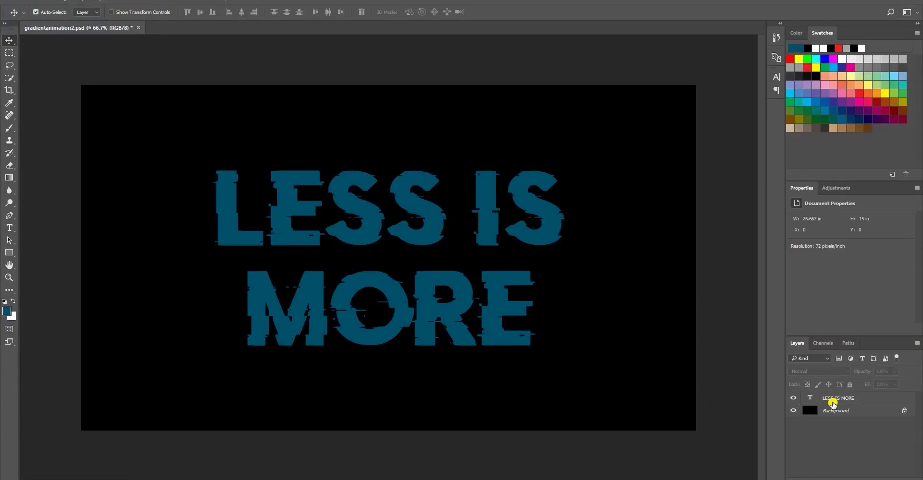
Add a bright yellow Solid Color fill layer above the LESS IS MORE text layer in gradientanimation2.psd.
{"action": "left_click", "coordinate": [840, 400]}
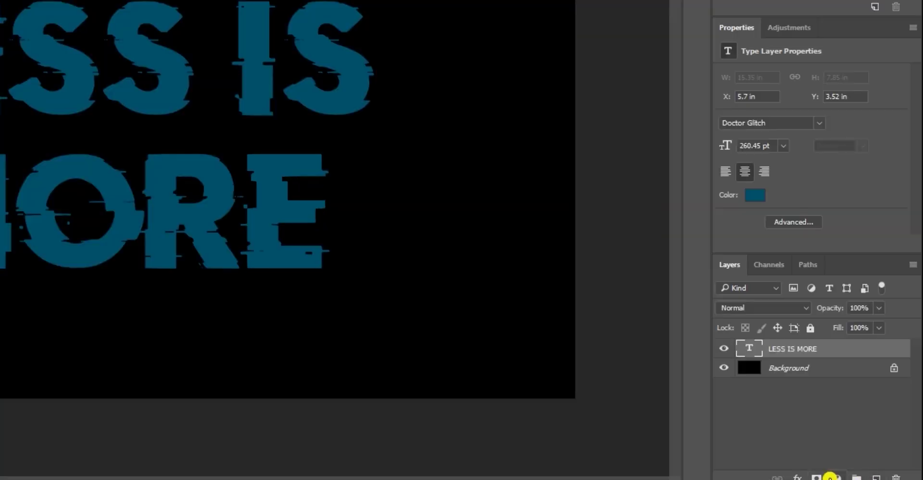
{"action": "left_click", "coordinate": [834, 477]}
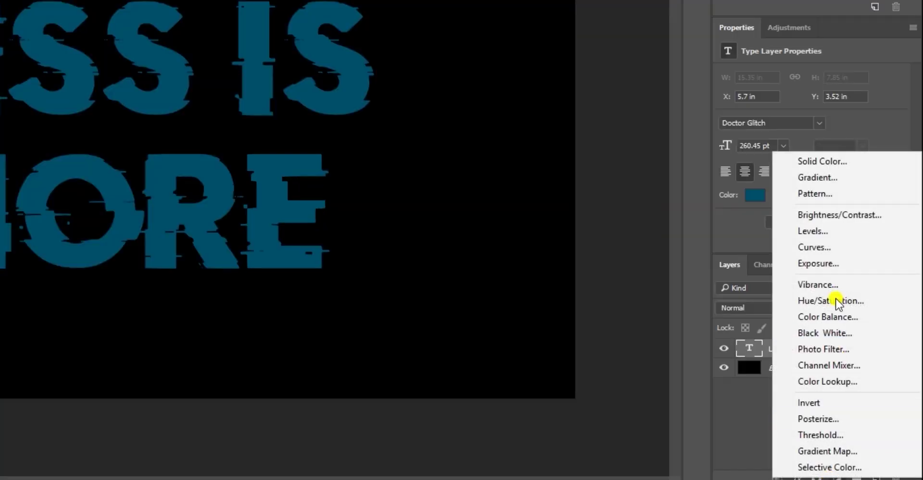
{"action": "left_click", "coordinate": [827, 154]}
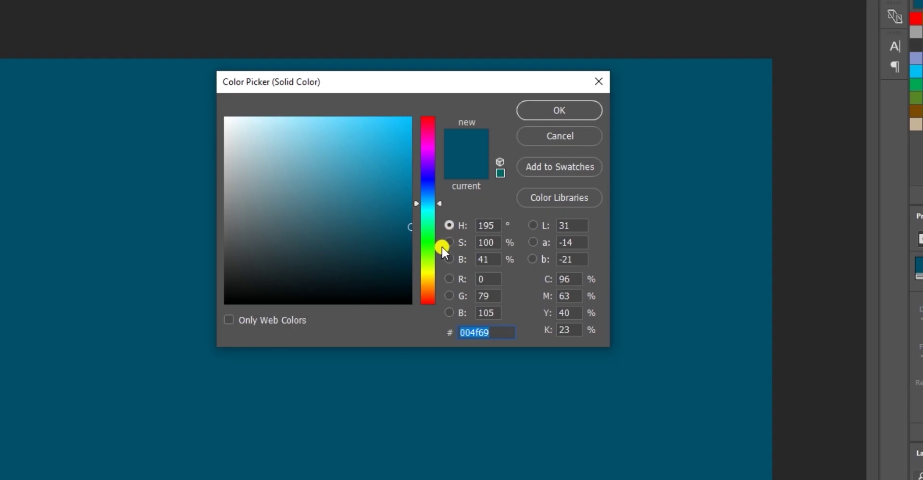
{"action": "left_click_drag", "start_coordinate": [441, 246], "coordinate": [434, 276]}
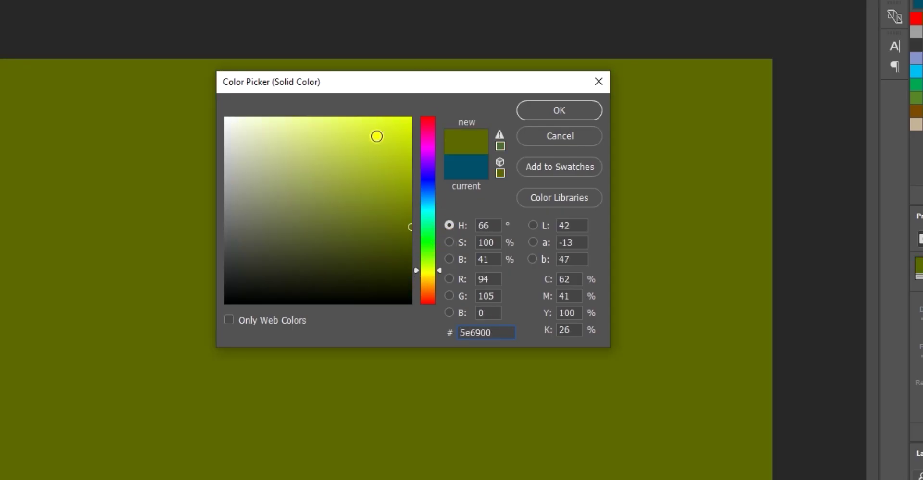
{"action": "left_click_drag", "start_coordinate": [377, 136], "coordinate": [437, 108]}
{"action": "left_click", "coordinate": [578, 102]}
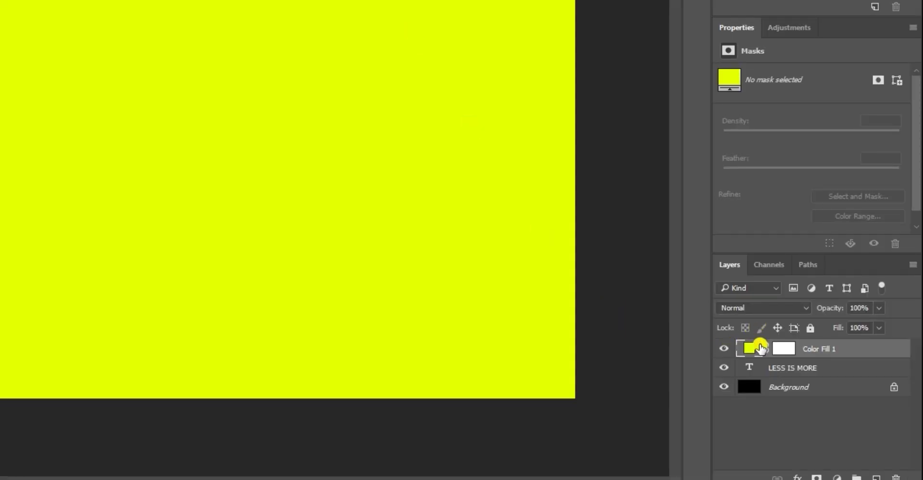
Create a new layer above the colour fill and set up a soft round 1102 px light blue brush with 0% hardness.
{"action": "left_click", "coordinate": [873, 475]}
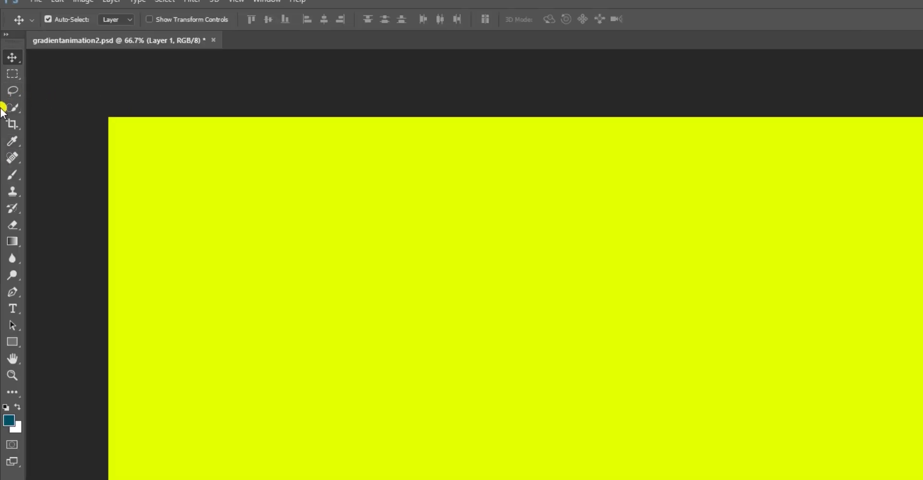
{"action": "left_click", "coordinate": [10, 174]}
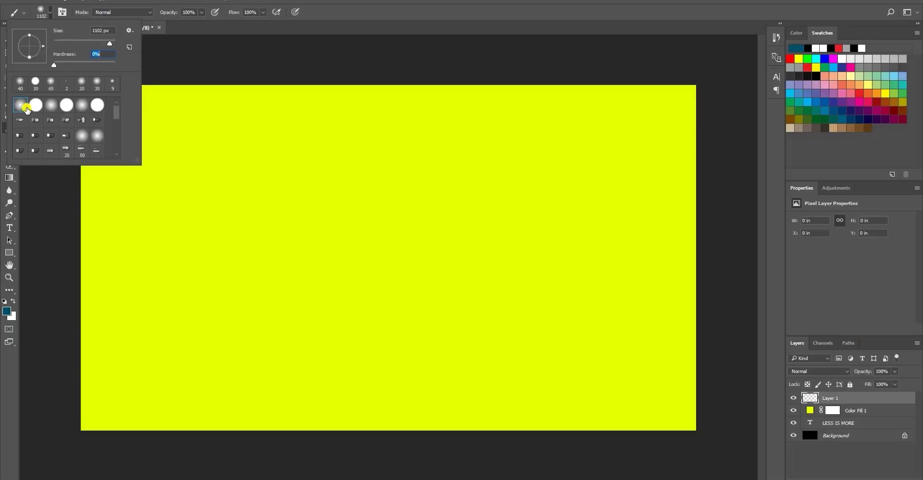
{"action": "double_click", "coordinate": [26, 110]}
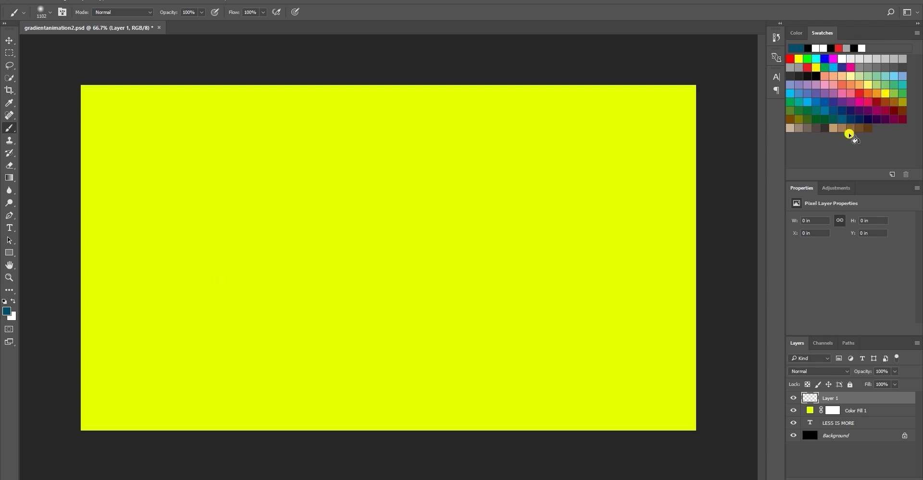
{"action": "left_click", "coordinate": [811, 101]}
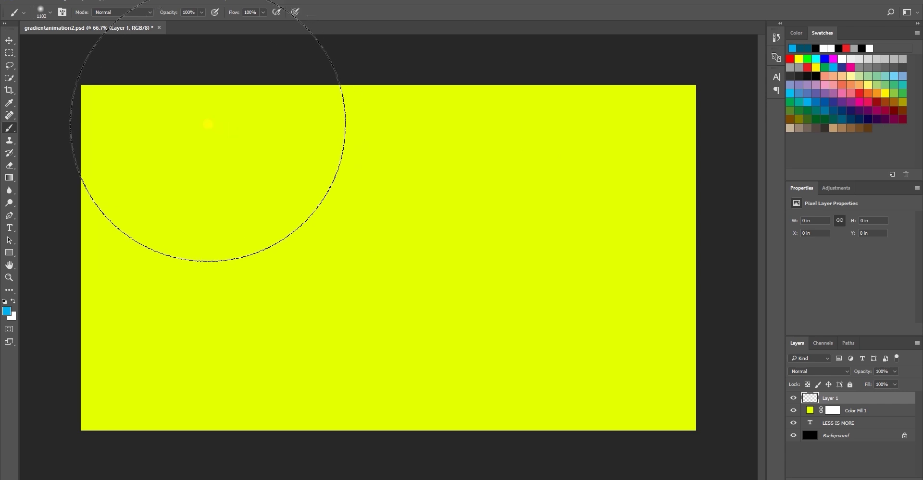
Paint a soft light blue area across the upper part of the canvas on Layer 1.
{"action": "mouse_move", "coordinate": [96, 82]}
{"action": "left_mouse_down"}
{"action": "mouse_move", "coordinate": [130, 98]}
{"action": "mouse_move", "coordinate": [562, 50]}
{"action": "mouse_move", "coordinate": [227, 91]}
{"action": "mouse_move", "coordinate": [168, 145]}
{"action": "left_mouse_up"}
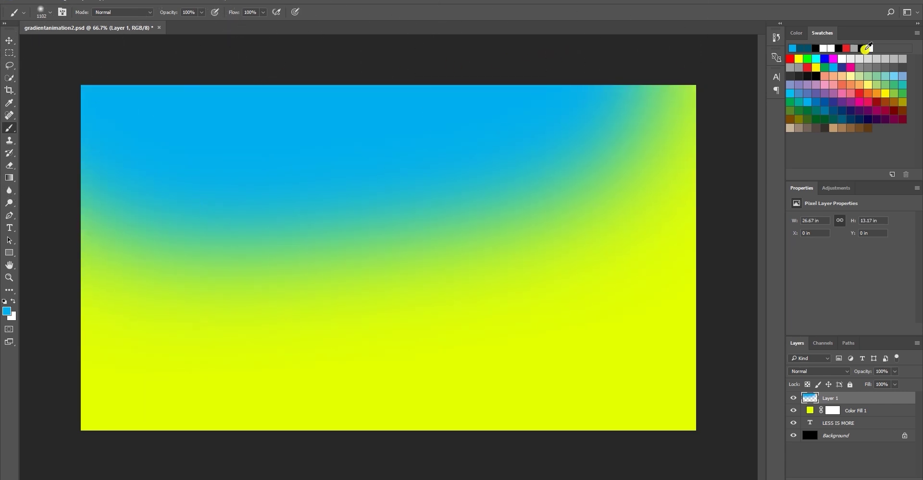
Paint a wavy dark purple area along the canvas's lower edge with a 511 px brush, undoing a first dark blue stroke.
{"action": "left_click", "coordinate": [844, 61]}
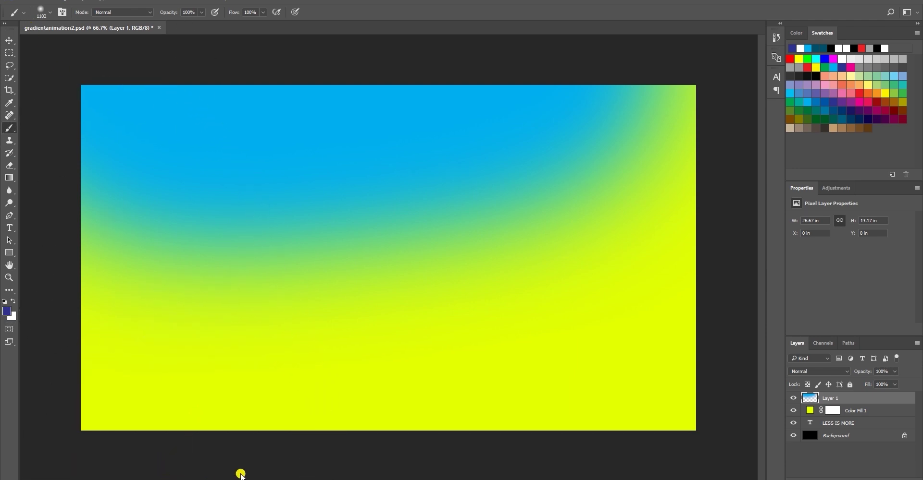
{"action": "left_click", "coordinate": [50, 13]}
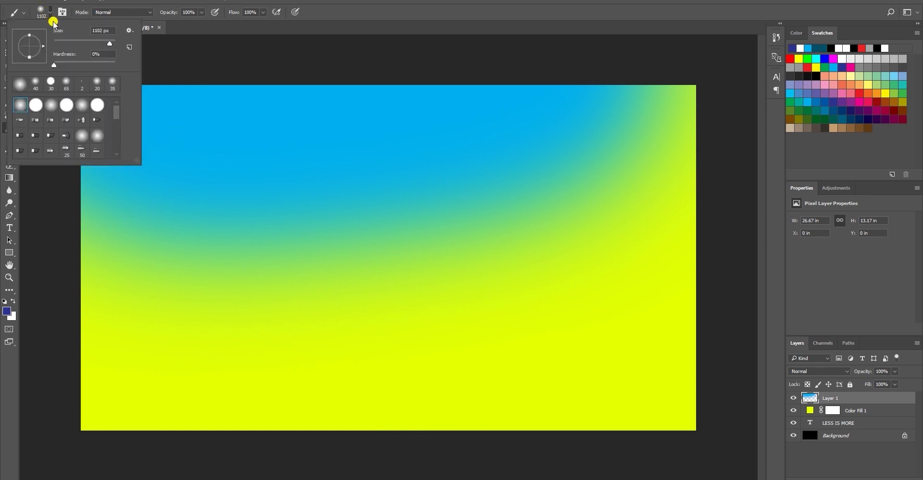
{"action": "left_click_drag", "start_coordinate": [99, 46], "coordinate": [95, 44]}
{"action": "mouse_move", "coordinate": [114, 412]}
{"action": "left_mouse_down"}
{"action": "mouse_move", "coordinate": [470, 433]}
{"action": "mouse_move", "coordinate": [851, 422]}
{"action": "left_mouse_up"}
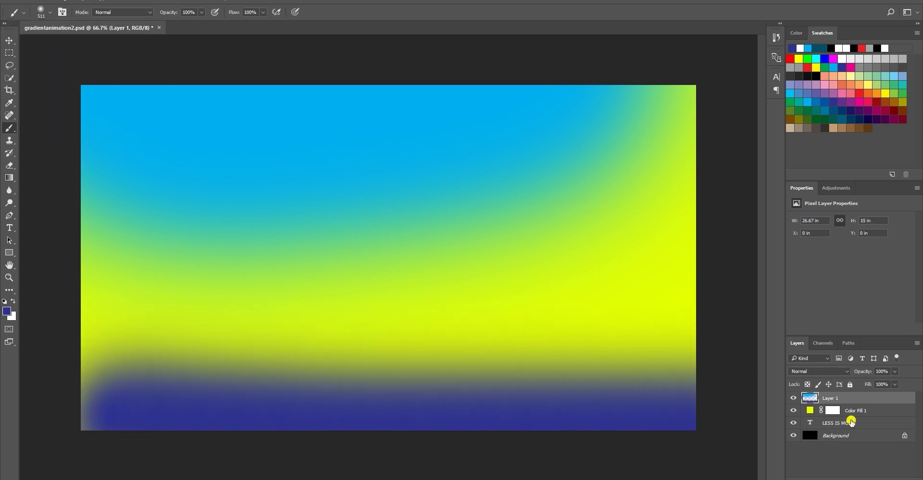
{"action": "key", "text": "ctrl+z"}
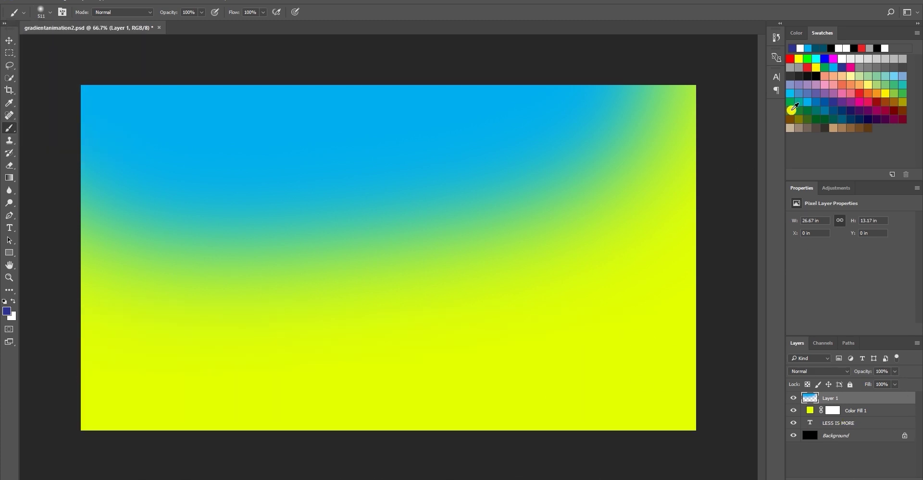
{"action": "left_click", "coordinate": [860, 112]}
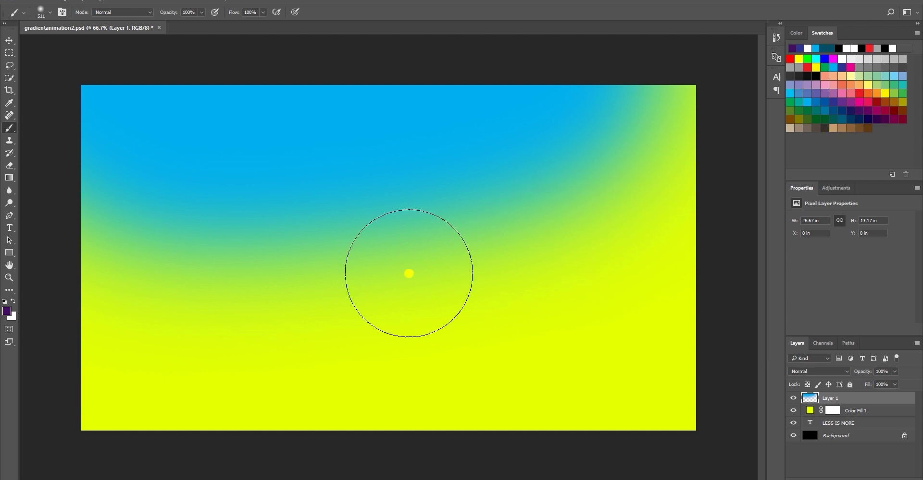
{"action": "mouse_move", "coordinate": [97, 443]}
{"action": "left_mouse_down"}
{"action": "mouse_move", "coordinate": [402, 422]}
{"action": "mouse_move", "coordinate": [558, 396]}
{"action": "mouse_move", "coordinate": [593, 384]}
{"action": "mouse_move", "coordinate": [704, 313]}
{"action": "mouse_move", "coordinate": [683, 407]}
{"action": "mouse_move", "coordinate": [307, 378]}
{"action": "mouse_move", "coordinate": [702, 363]}
{"action": "mouse_move", "coordinate": [694, 370]}
{"action": "mouse_move", "coordinate": [599, 342]}
{"action": "mouse_move", "coordinate": [632, 395]}
{"action": "mouse_move", "coordinate": [298, 352]}
{"action": "mouse_move", "coordinate": [506, 368]}
{"action": "mouse_move", "coordinate": [367, 387]}
{"action": "left_mouse_up"}
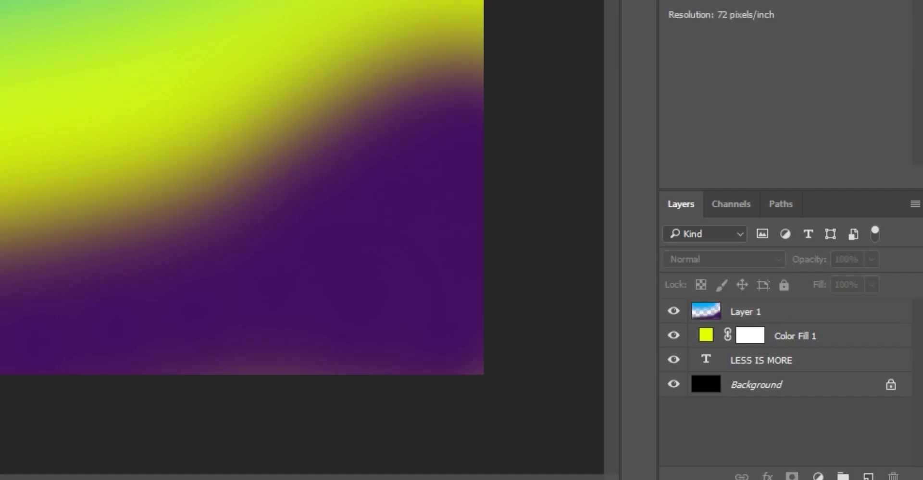
Add a Hue/Saturation adjustment layer above Layer 1 and set its saturation to +45.
{"action": "left_click", "coordinate": [715, 318]}
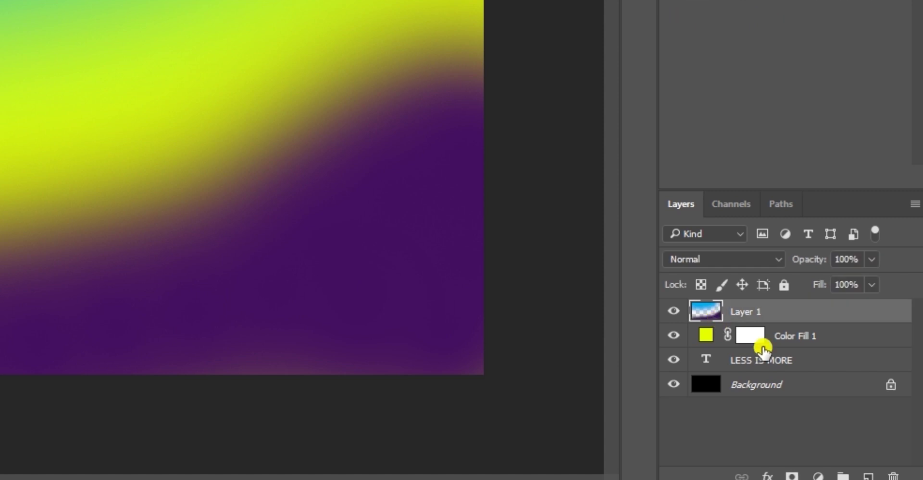
{"action": "left_click", "coordinate": [817, 476]}
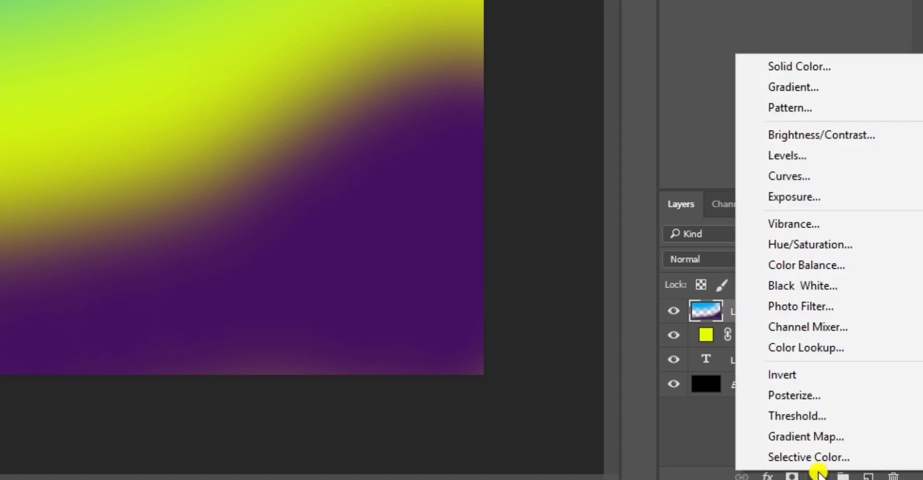
{"action": "left_click", "coordinate": [831, 249]}
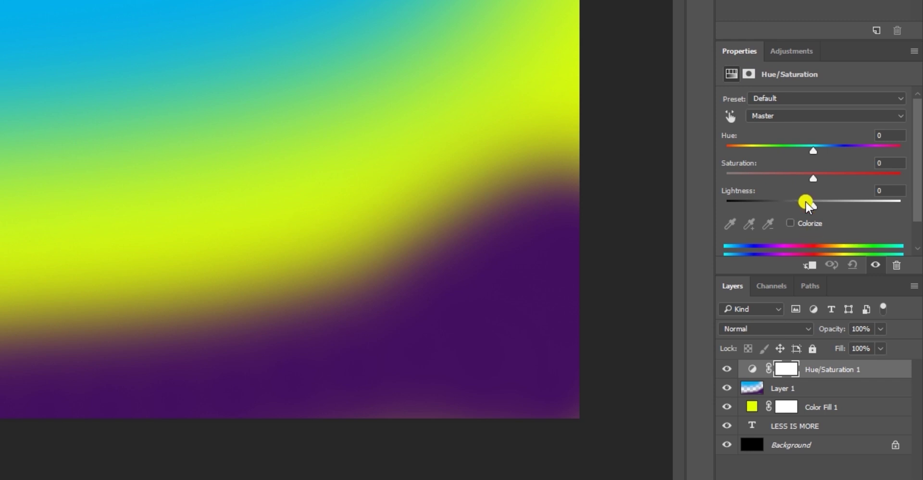
{"action": "left_click_drag", "start_coordinate": [816, 175], "coordinate": [852, 174]}
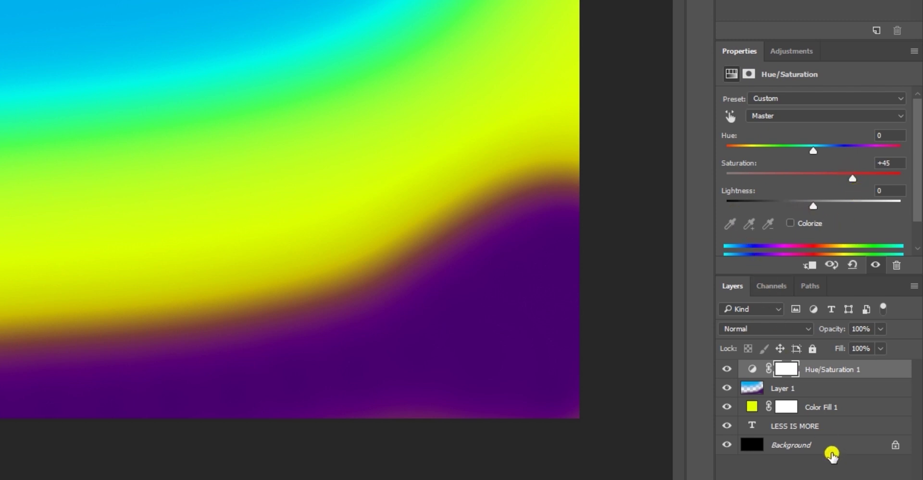
Convert the Hue/Saturation, Layer 1 and Color Fill 1 layers to one smart object and clip it to the LESS IS MORE text.
{"action": "left_click", "coordinate": [817, 409], "text": "shift"}
{"action": "right_click", "coordinate": [816, 409]}
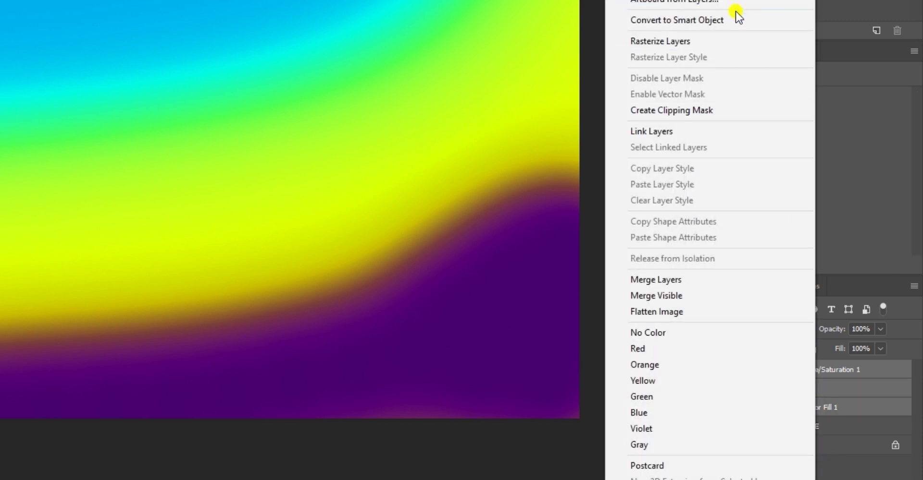
{"action": "left_click", "coordinate": [736, 15]}
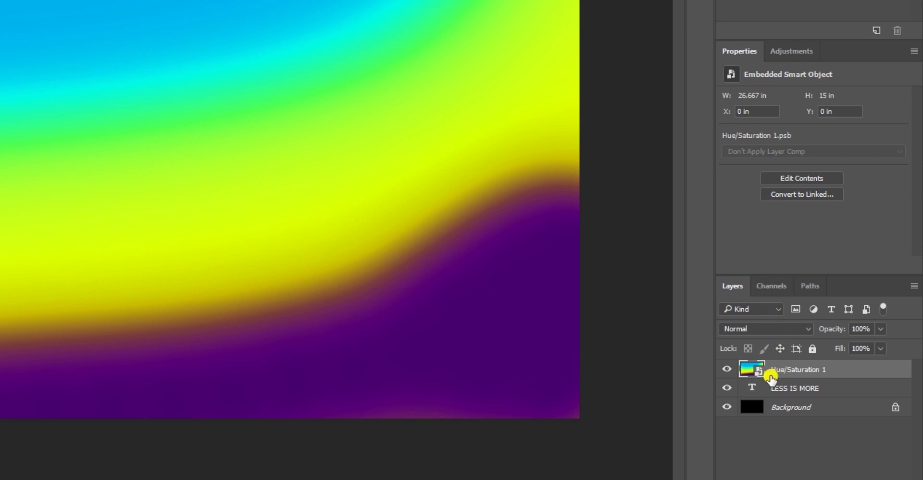
{"action": "right_click", "coordinate": [769, 377]}
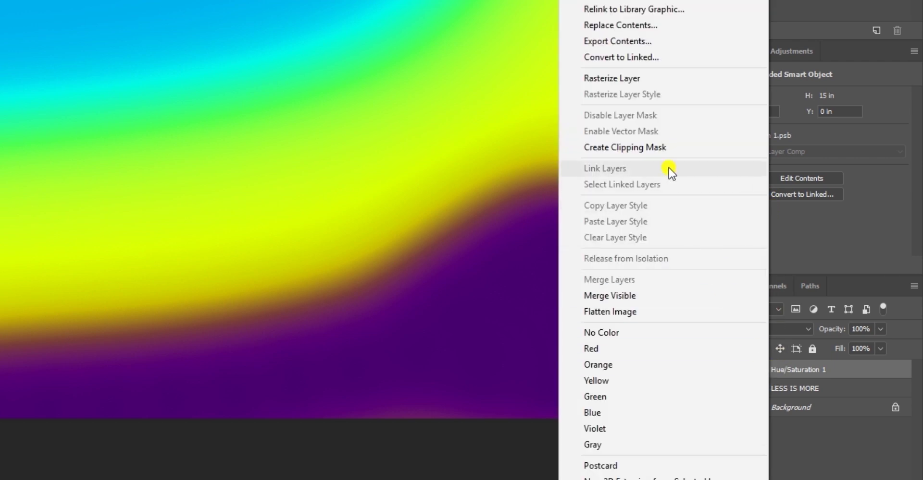
{"action": "left_click", "coordinate": [665, 152]}
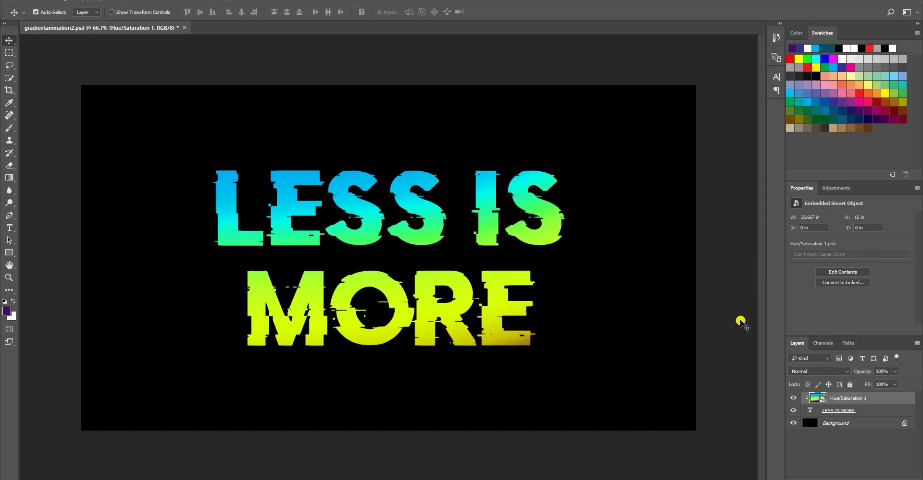
Create a video timeline for the document and expand the gradient smart object's animation properties.
{"action": "left_click", "coordinate": [207, 0]}
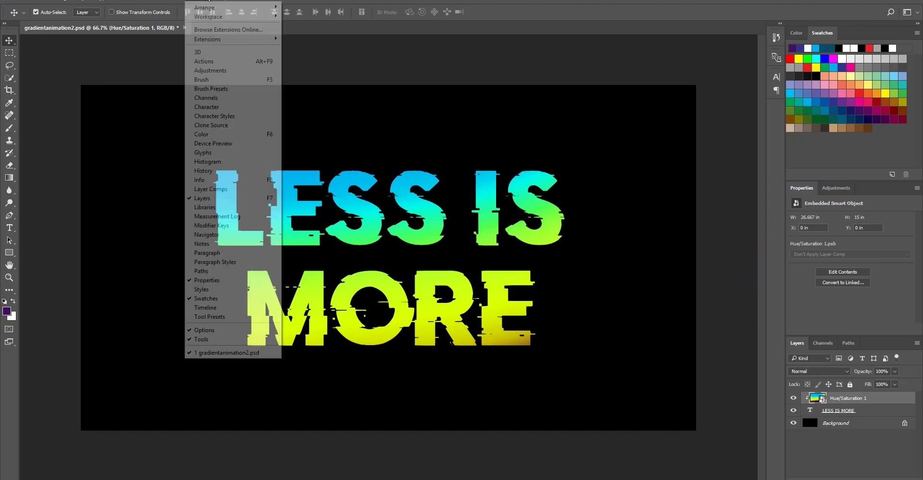
{"action": "left_click", "coordinate": [237, 308]}
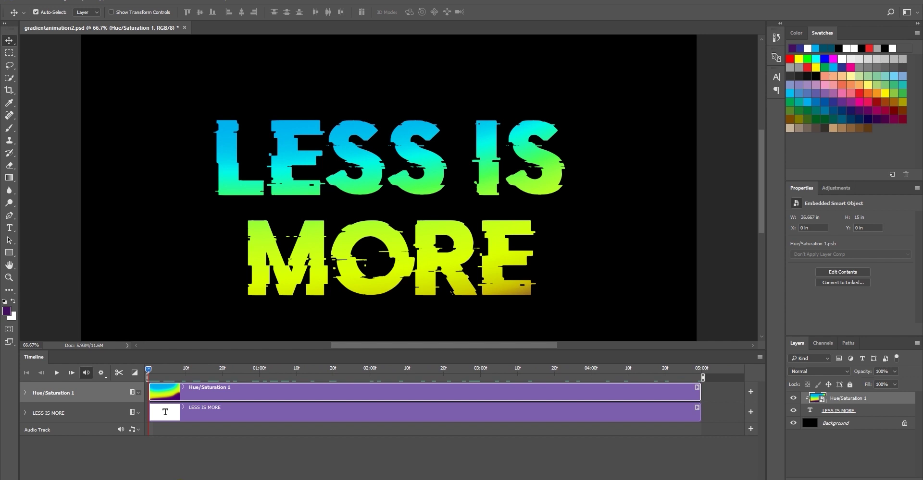
{"action": "left_click", "coordinate": [26, 393]}
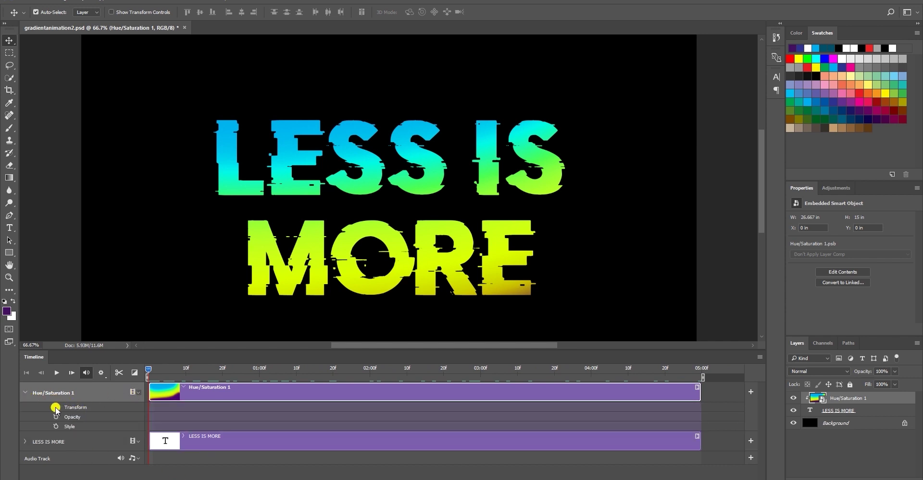
Scale the gradient smart object to about 116.2% and set a Transform keyframe at the start of the timeline.
{"action": "key", "text": "ctrl+t"}
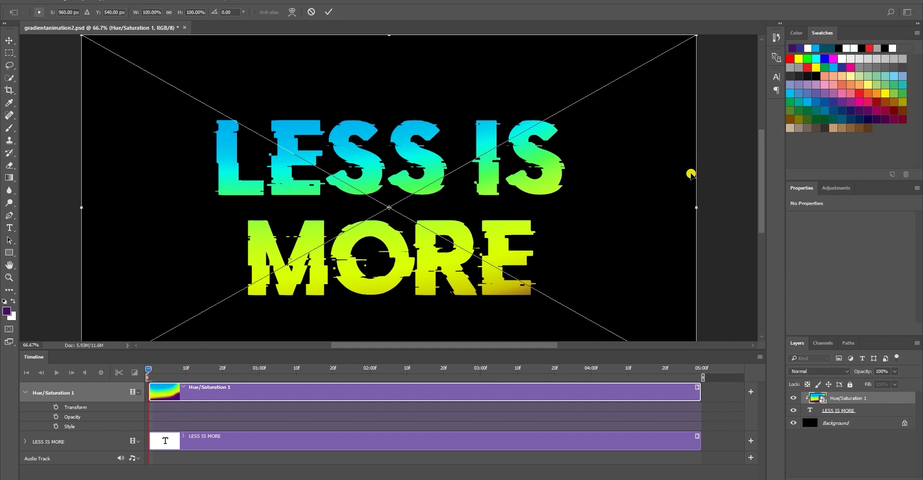
{"action": "key", "text": "ctrl+minus"}
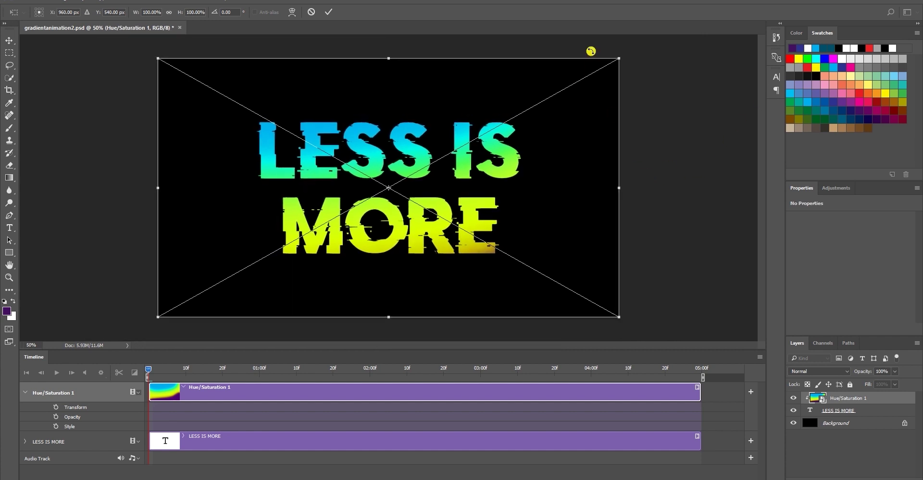
{"action": "left_click_drag", "start_coordinate": [620, 56], "coordinate": [658, 38]}
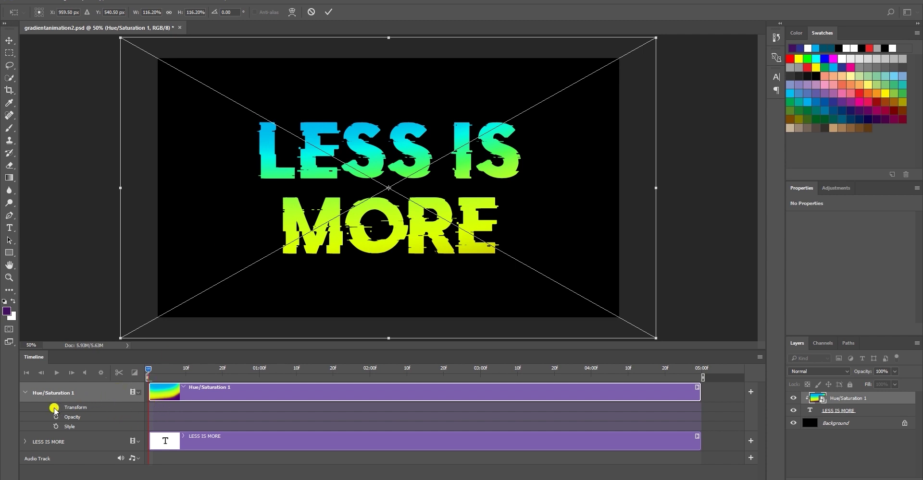
{"action": "key", "text": "Return"}
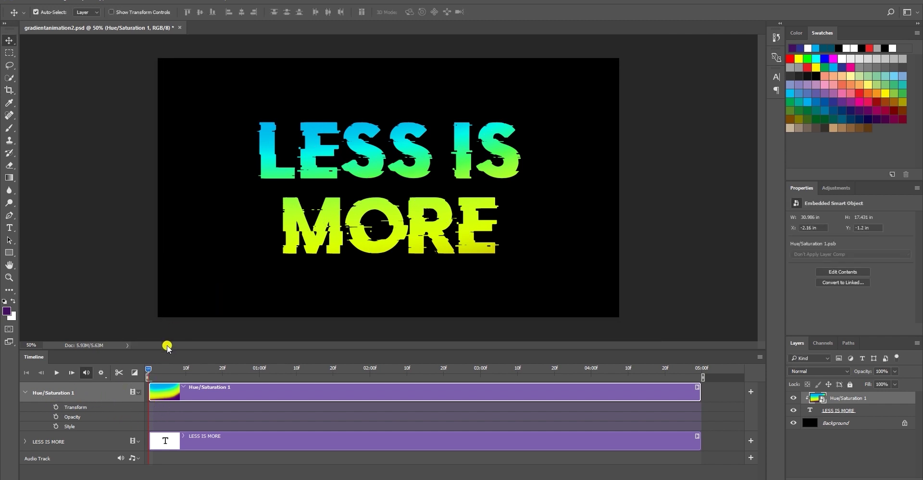
{"action": "left_click", "coordinate": [56, 408]}
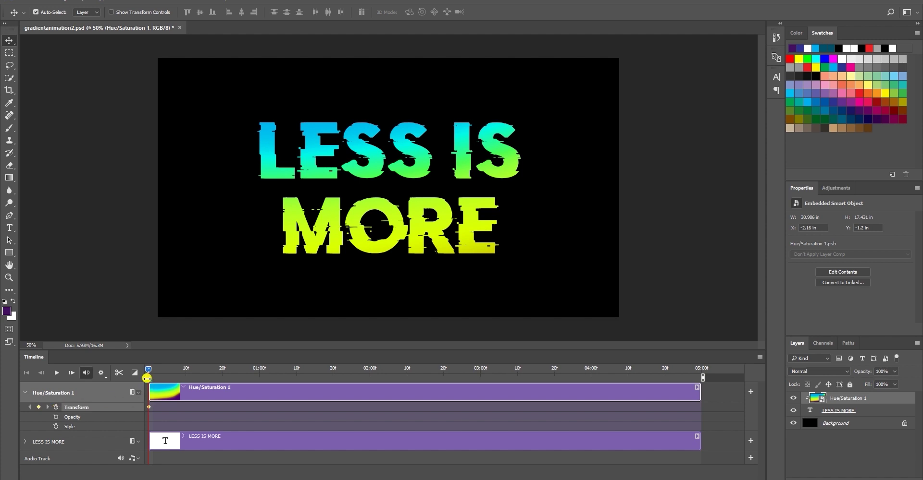
Rotate the gradient about 79° counter-clockwise at about 00:25f to add a second Transform keyframe.
{"action": "left_click_drag", "start_coordinate": [150, 373], "coordinate": [236, 381]}
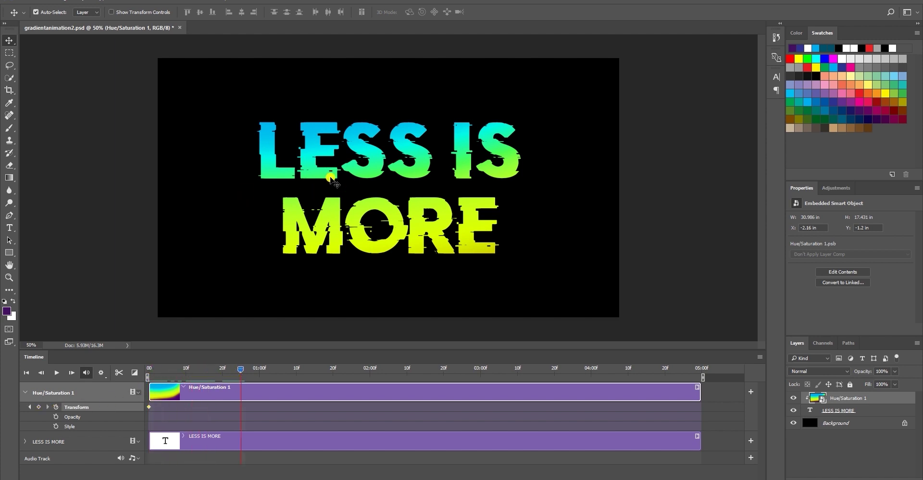
{"action": "key", "text": "ctrl+t"}
{"action": "left_click_drag", "start_coordinate": [107, 187], "coordinate": [361, 435]}
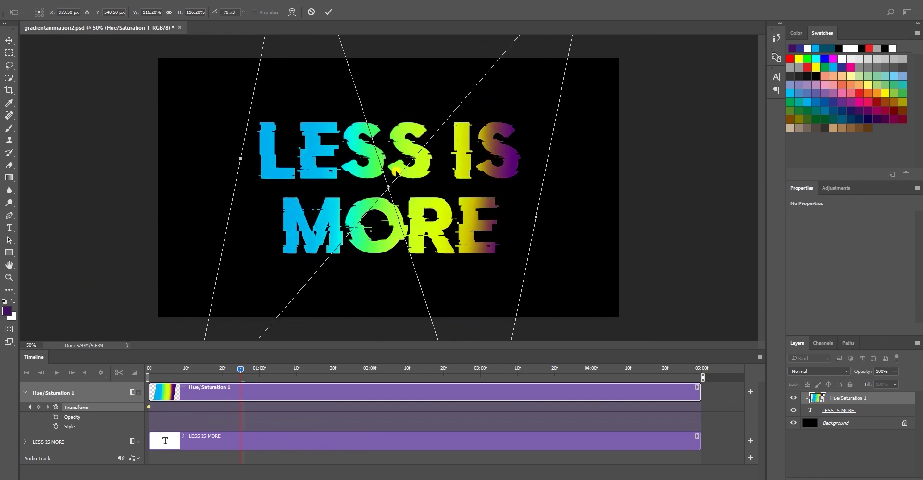
{"action": "key", "text": "Return"}
Rotate the gradient further at about 01:23f to add a third Transform keyframe.
{"action": "left_click_drag", "start_coordinate": [264, 373], "coordinate": [344, 388]}
{"action": "key", "text": "ctrl+t"}
{"action": "left_click_drag", "start_coordinate": [227, 181], "coordinate": [52, 207]}
{"action": "key", "text": "Return"}
{"action": "key", "text": "space"}
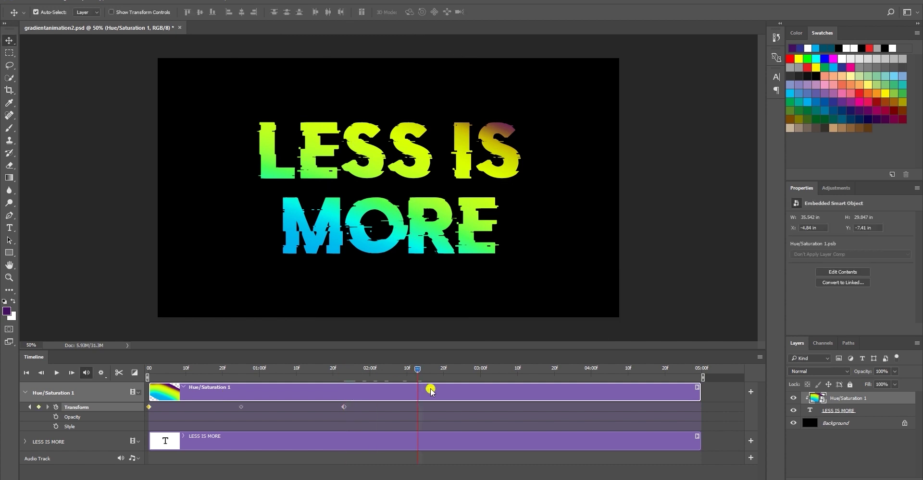
Add Transform keyframes by rotating the gradient further at about 02:23f and to about 111° at about 03:26f.
{"action": "key", "text": "ctrl+t"}
{"action": "left_click_drag", "start_coordinate": [76, 198], "coordinate": [91, 308]}
{"action": "key", "text": "Return"}
{"action": "left_click_drag", "start_coordinate": [454, 370], "coordinate": [233, 346]}
{"action": "key", "text": "ctrl+t"}
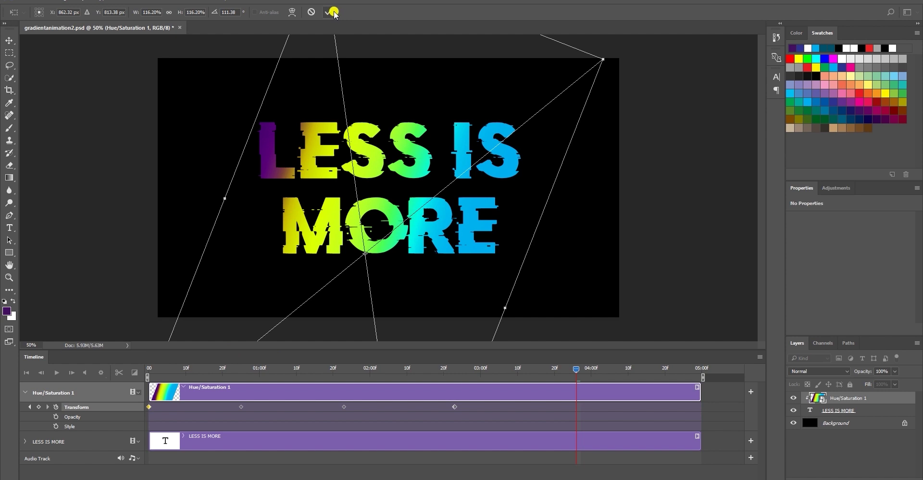
{"action": "left_click", "coordinate": [328, 11]}
Rotate the gradient again at about 04:23f to add the last Transform keyframe.
{"action": "left_click_drag", "start_coordinate": [577, 371], "coordinate": [678, 380]}
{"action": "key", "text": "ctrl+t"}
{"action": "left_click_drag", "start_coordinate": [124, 192], "coordinate": [702, 416]}
{"action": "key", "text": "Return"}
Copy the first Transform keyframe and paste it over the last one at about 04:23f.
{"action": "right_click", "coordinate": [149, 407]}
{"action": "left_click", "coordinate": [199, 341]}
{"action": "right_click", "coordinate": [679, 408]}
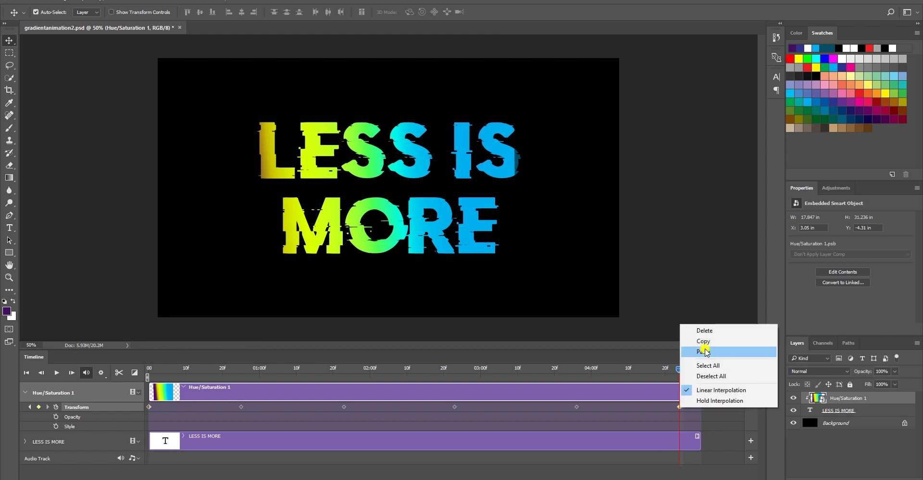
{"action": "left_click", "coordinate": [703, 352]}
Turn on loop playback and play the LESS IS MORE gradient animation.
{"action": "left_click", "coordinate": [103, 374]}
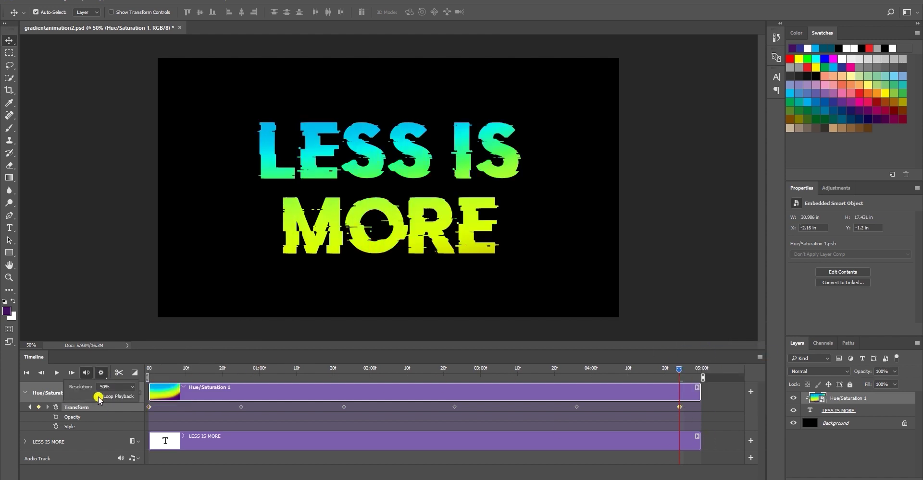
{"action": "left_click", "coordinate": [59, 374]}
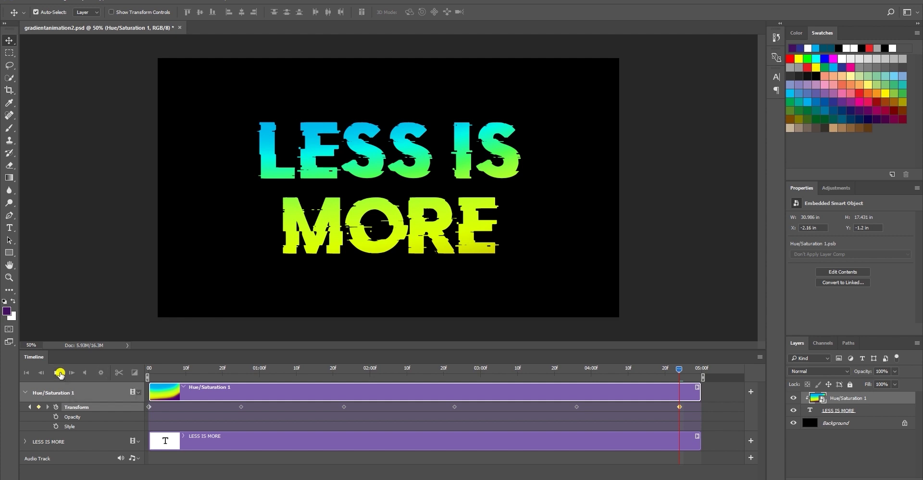